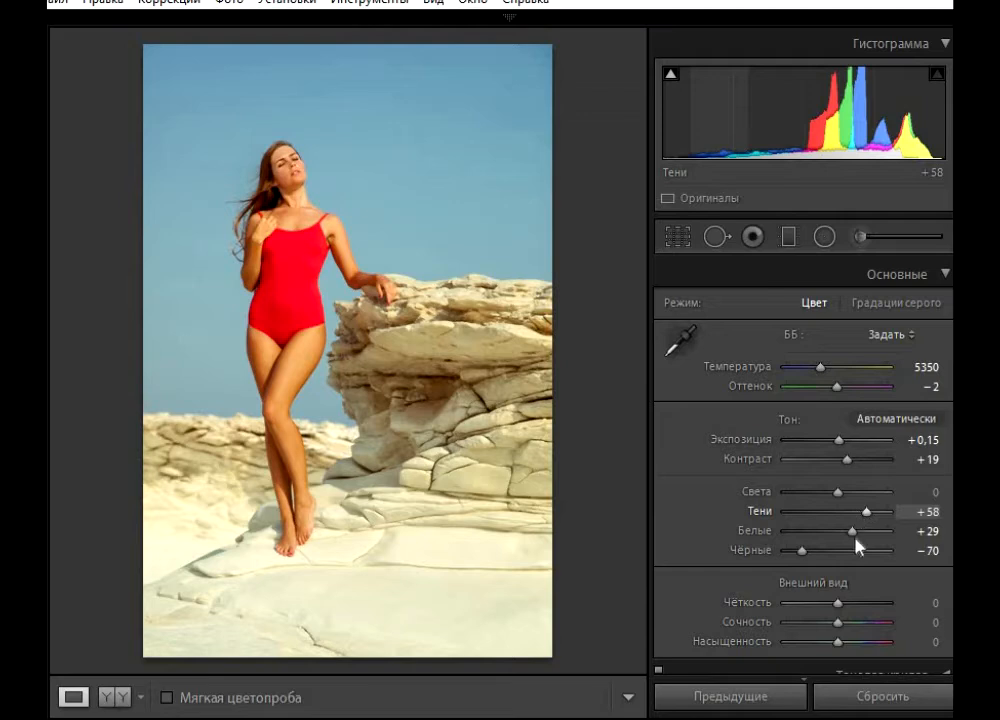
# Step: Set Highlights to −45, Shadows to +25, Blacks to −56 and Vibrance to −5 in the basic adjustments
pyautogui.moveTo(838, 491); pyautogui.dragTo(814, 491)
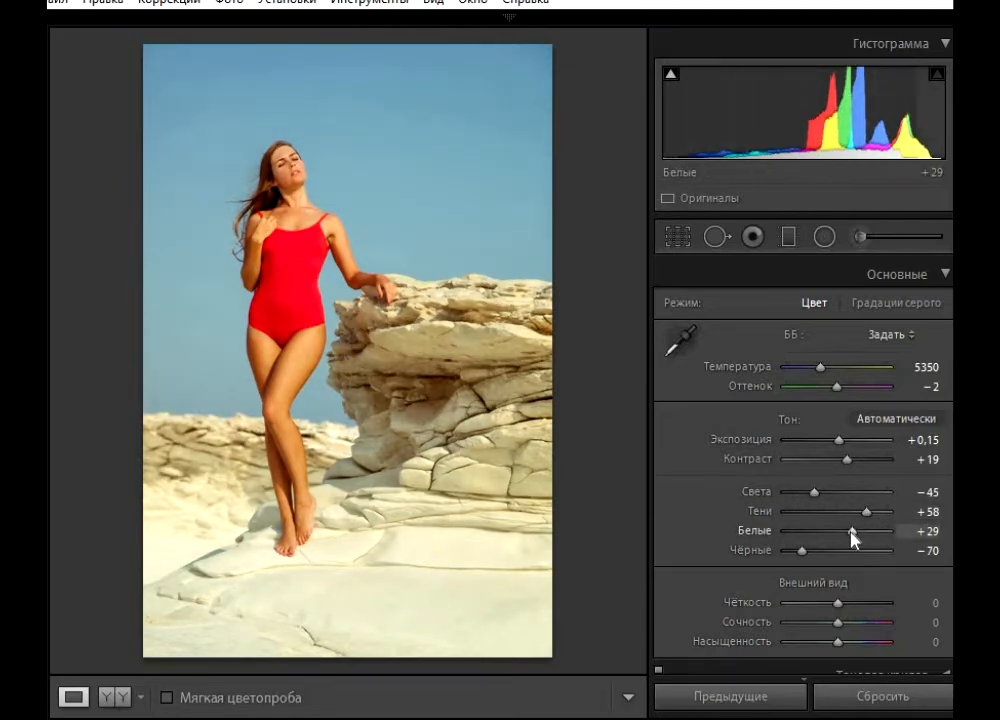
pyautogui.moveTo(866, 513); pyautogui.dragTo(834, 550)
pyautogui.scroll(-2, 840, 573)
pyautogui.scroll(-2, 765, 522)
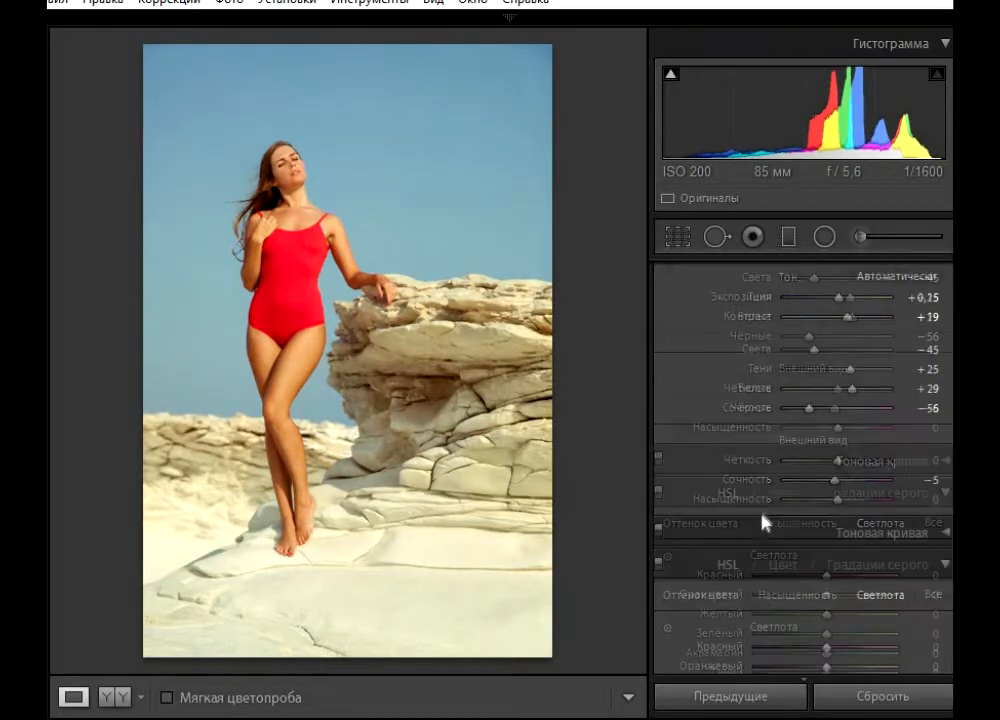
# Step: Shape the RGB tone curve: lift the black point to about 4.3%, lower the shadow point slightly and add a highlight point at 66.3/63.1%
pyautogui.click(765, 522)
pyautogui.moveTo(720, 575); pyautogui.dragTo(720, 568)
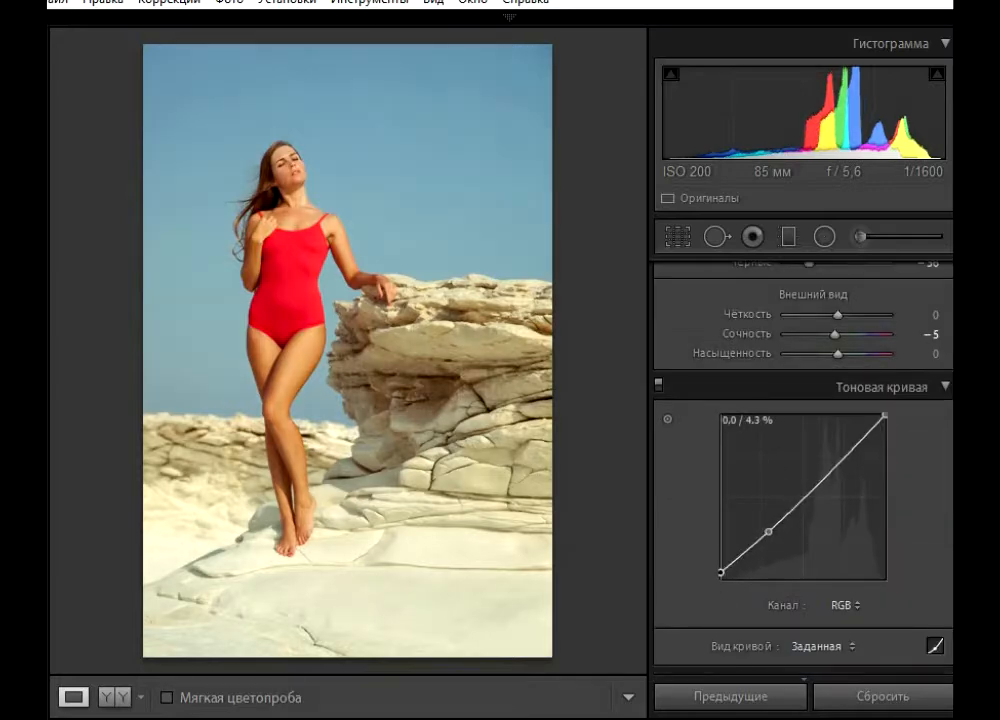
pyautogui.moveTo(770, 533); pyautogui.dragTo(772, 535)
pyautogui.moveTo(829, 480); pyautogui.dragTo(830, 475)
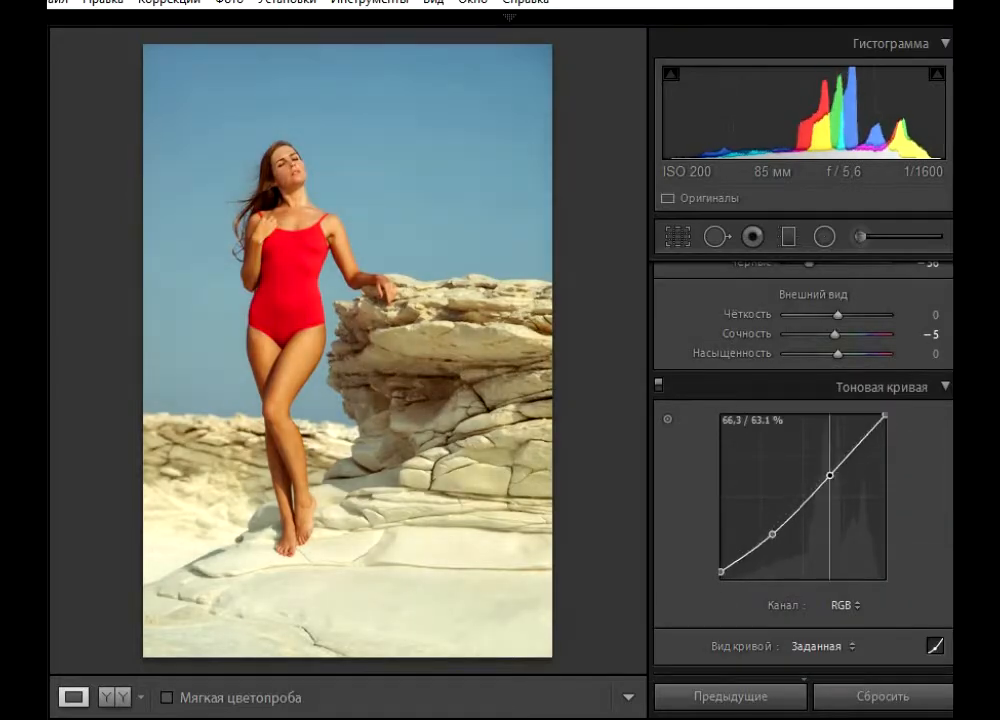
pyautogui.click(776, 387)
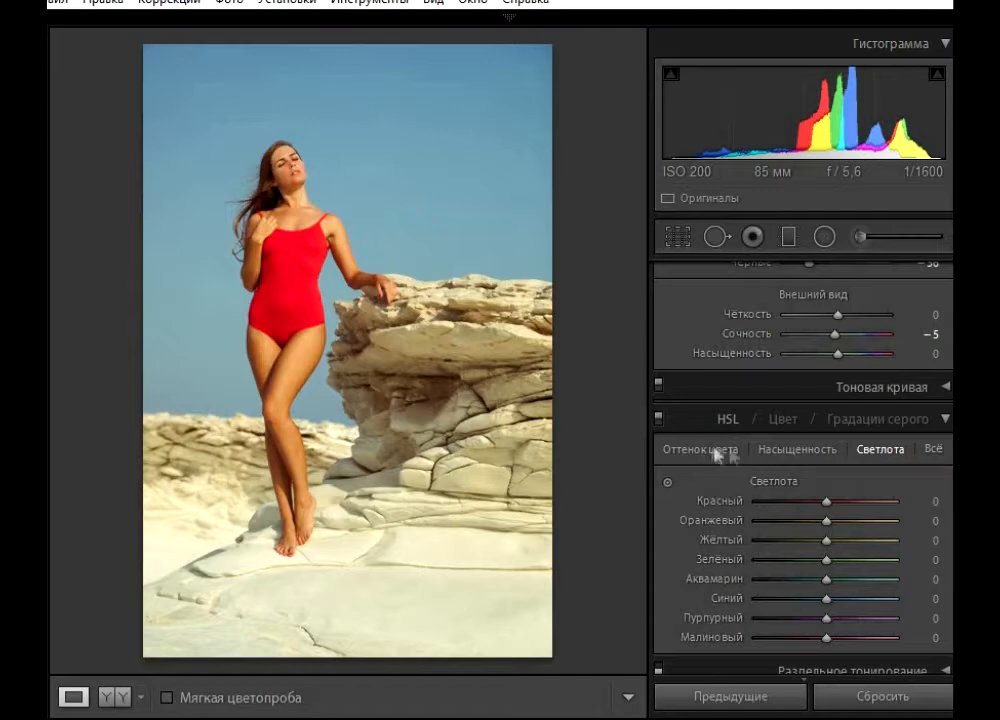
# Step: Set luminance of red to +4, orange +15, yellow +5, and camera calibration to shadow tint +45, red −1/−39, green −19/+35, blue −13/−23
pyautogui.moveTo(827, 521)
pyautogui.mouseDown()
pyautogui.moveTo(829, 541)
pyautogui.moveTo(817, 502)
pyautogui.moveTo(835, 522)
pyautogui.mouseUp()
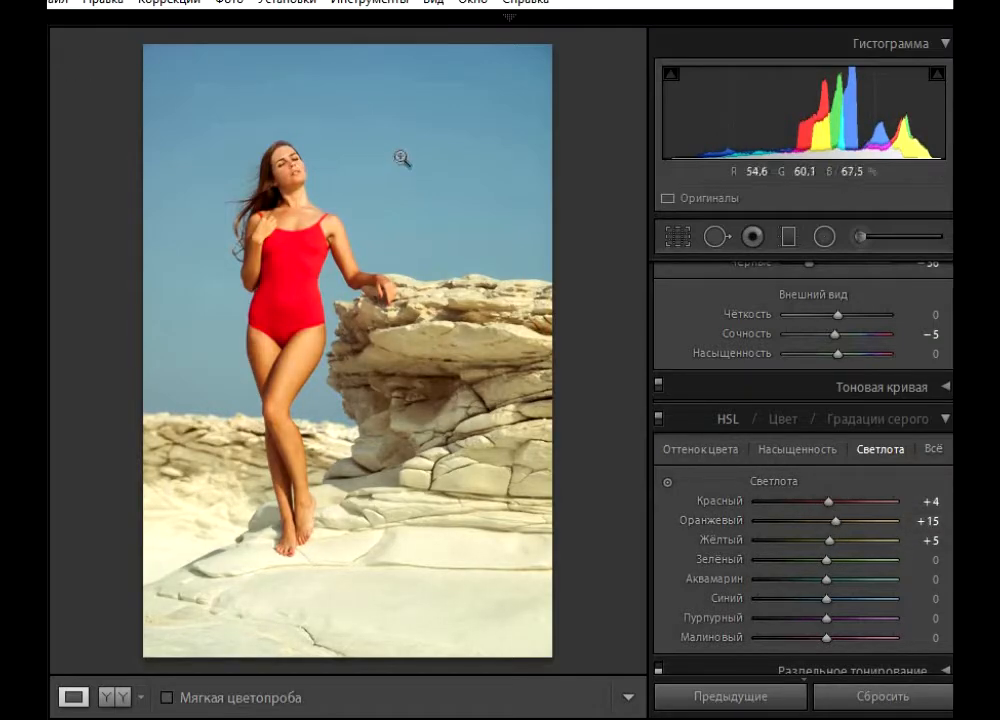
pyautogui.scroll(-5, 836, 468)
pyautogui.moveTo(826, 439); pyautogui.dragTo(868, 453)
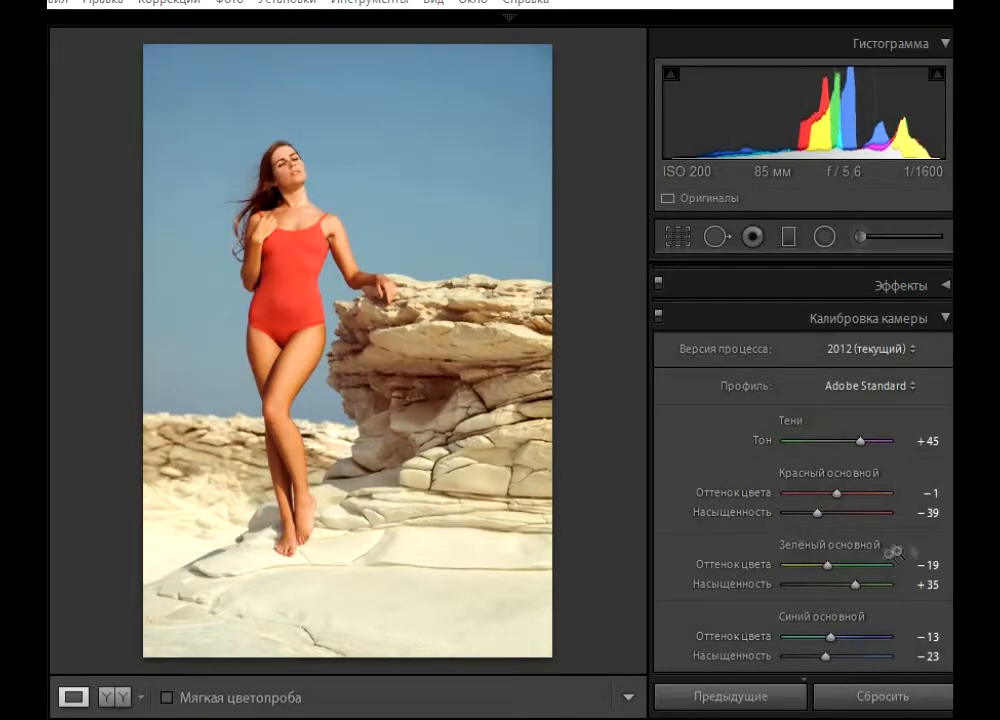
# Step: Increase the photo's contrast and lower the highlights further in the basic tone adjustments
pyautogui.scroll(10, 790, 322)
pyautogui.click(858, 312)
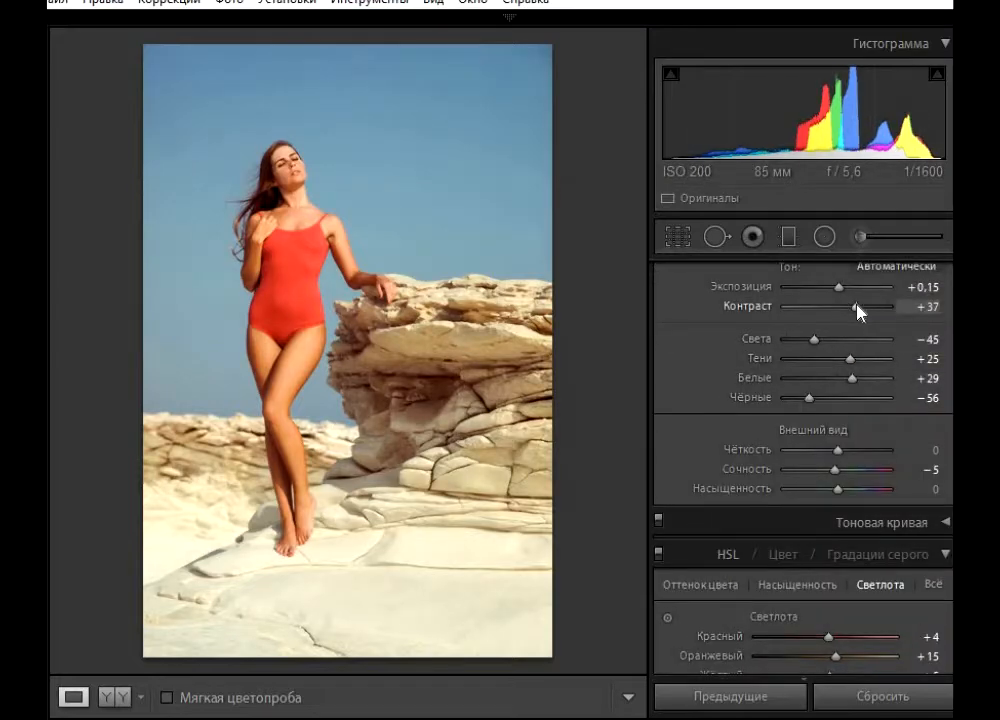
pyautogui.moveTo(858, 312); pyautogui.dragTo(861, 308)
pyautogui.moveTo(815, 341); pyautogui.dragTo(797, 345)
# Step: Apply a graduated filter over the pale foreground rock, drawn upward from below the feet to about knee height
pyautogui.click(790, 239)
pyautogui.click(778, 308)
pyautogui.click(703, 318)
pyautogui.moveTo(415, 583)
pyautogui.mouseDown()
pyautogui.moveTo(366, 443)
pyautogui.moveTo(376, 439)
pyautogui.mouseUp()
pyautogui.click(789, 240)
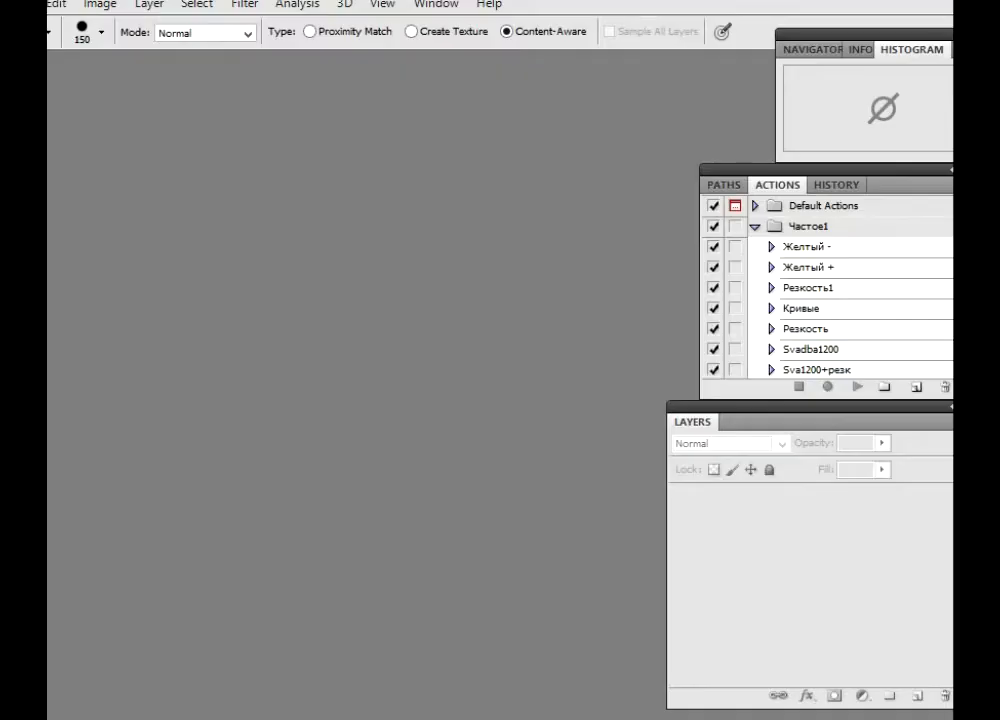
# Step: Switch to Photoshop, show the photo full screen and duplicate the Background layer for Clone Stamp retouching
pyautogui.moveTo(201, 336); pyautogui.dragTo(283, 330)
pyautogui.press('f')
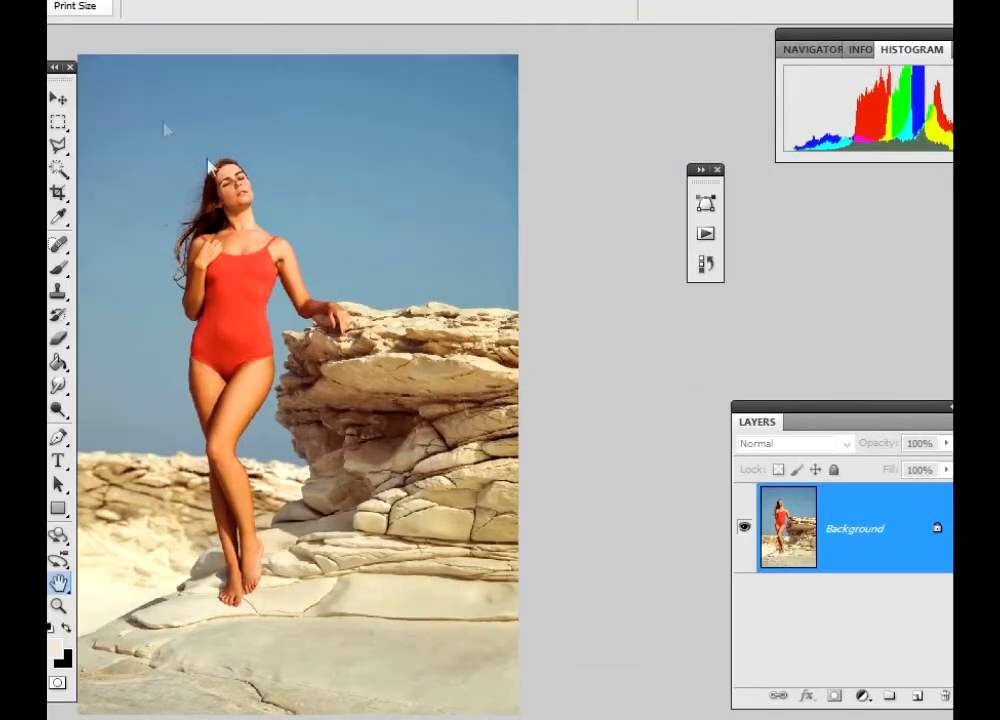
pyautogui.click(161, 161)
pyautogui.press('s')
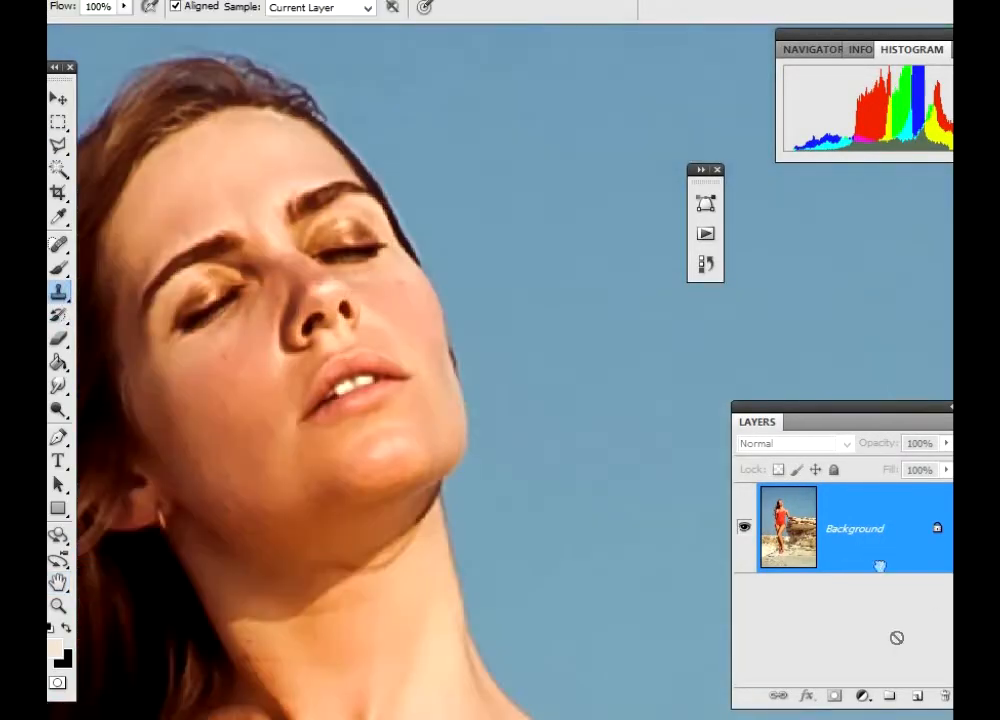
pyautogui.hotkey('ctrl', 'j')
# Step: Smooth the skin of the woman's face and neck with the Clone Stamp on the Background copy layer
pyautogui.hscroll(-3, 340, 380)
pyautogui.scroll(1, 340, 380)
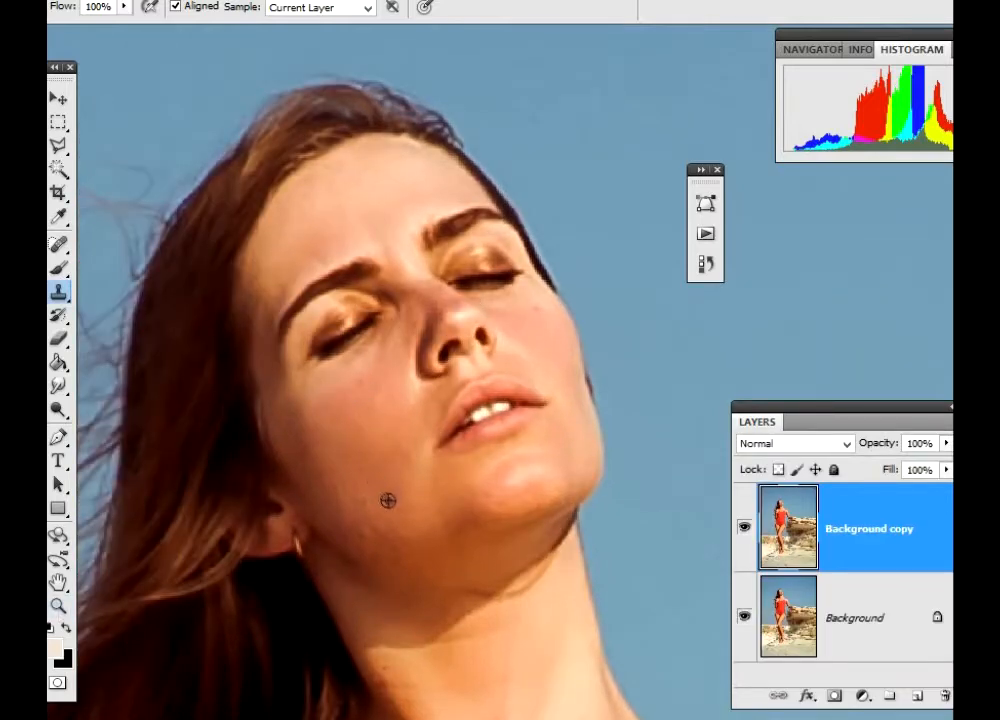
pyautogui.keyDown('alt'); pyautogui.click(407, 537); pyautogui.keyUp('alt')
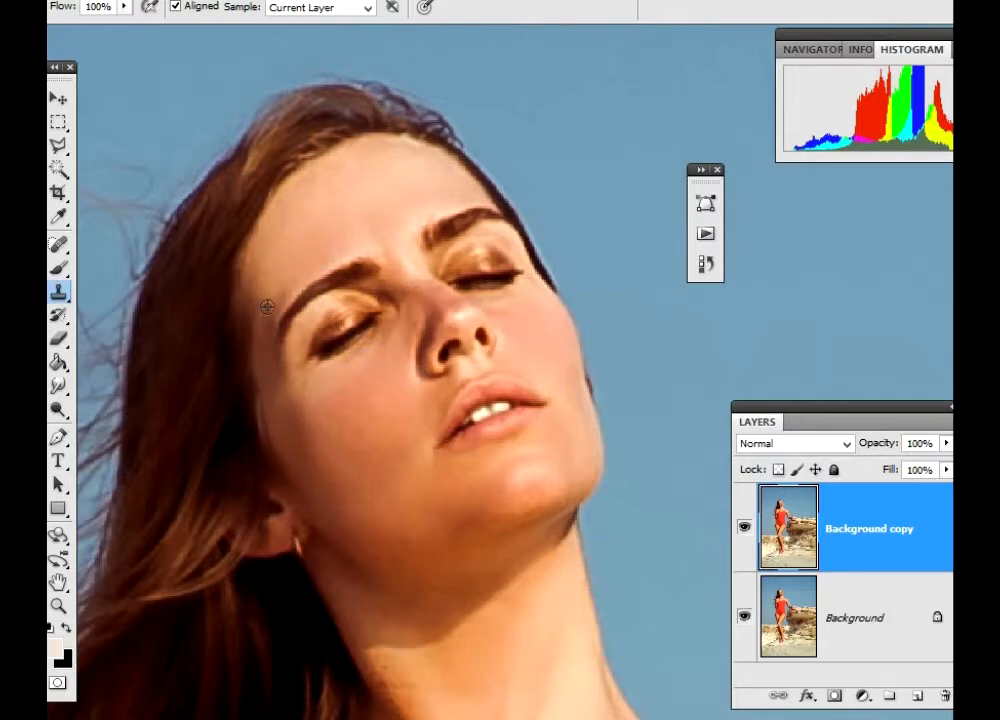
pyautogui.scroll(-1, 379, 184)
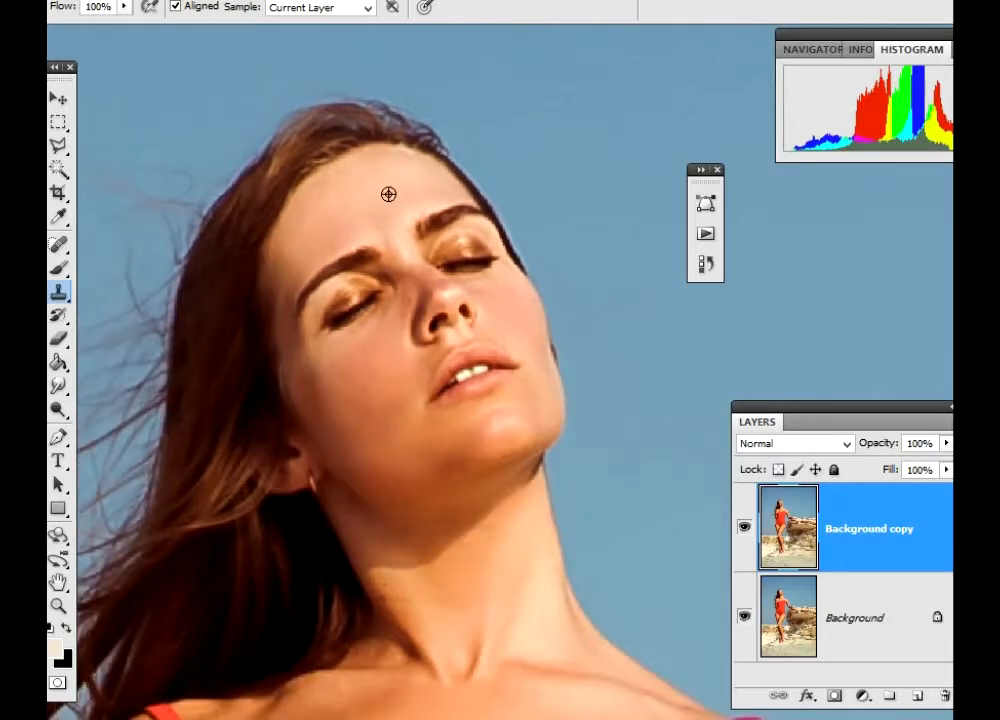
# Step: Clean up the armpit crease and even out the skin of the upper arm with the Clone Stamp
pyautogui.scroll(-3, 388, 194)
pyautogui.scroll(2, 453, 503)
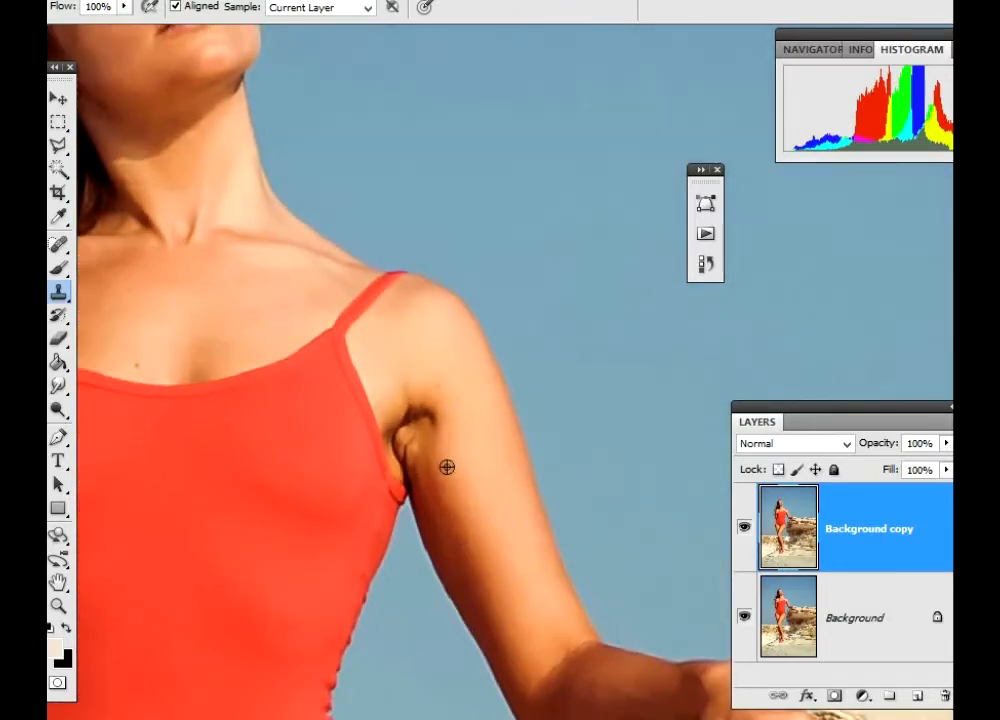
pyautogui.scroll(1, 440, 430)
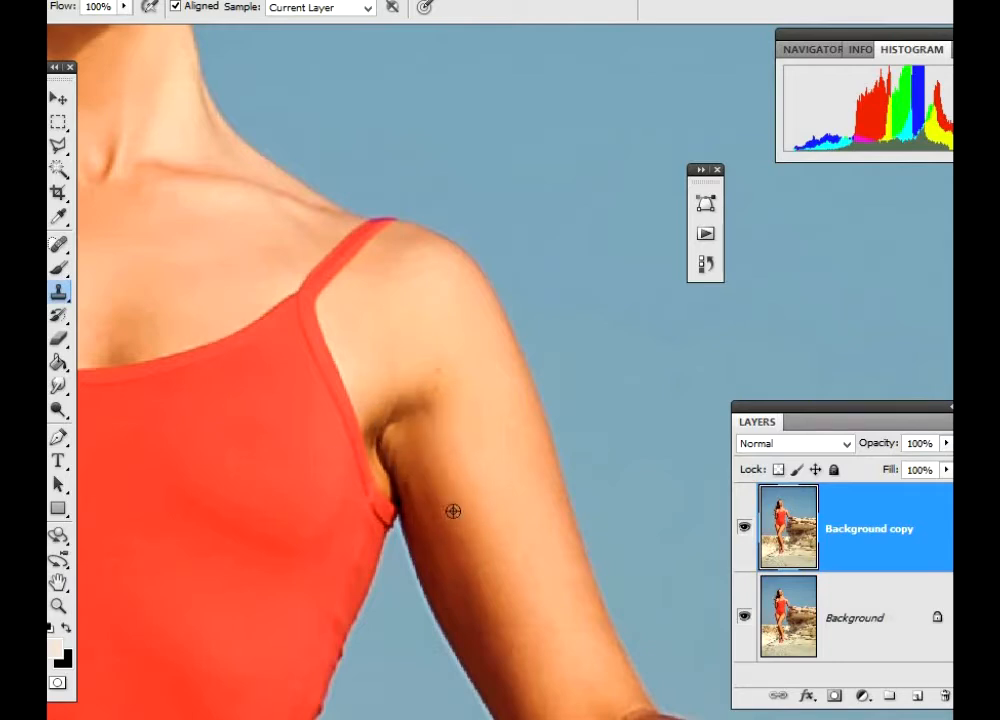
pyautogui.scroll(-3, 458, 540)
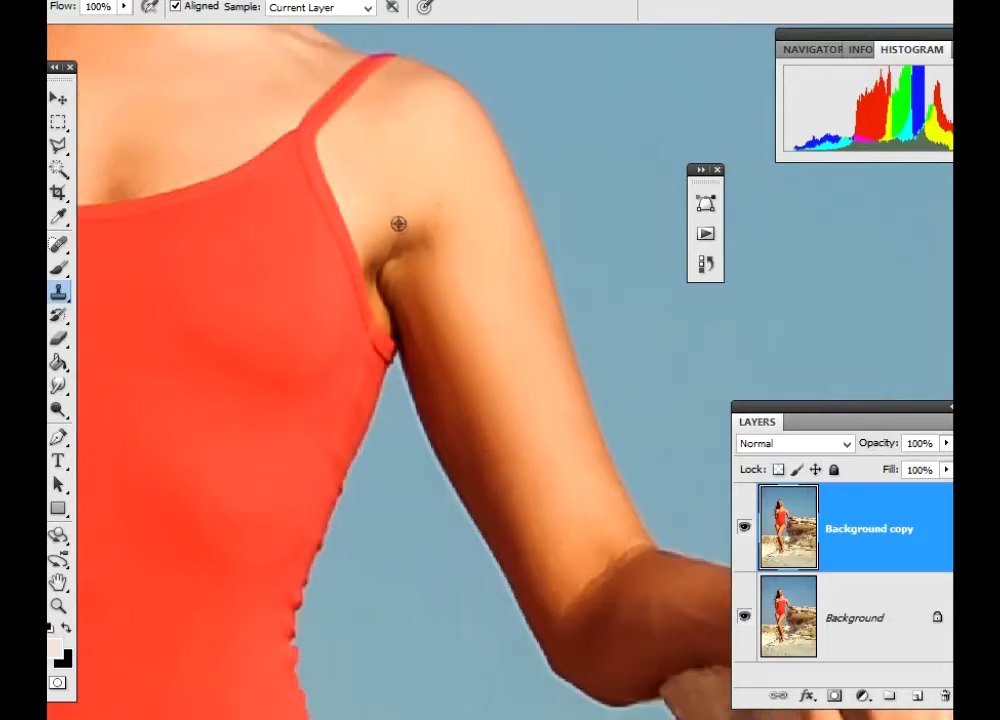
# Step: Retouch the skin of the bent forearm and both thighs below the swimsuit with the Clone Stamp
pyautogui.moveTo(662, 646); pyautogui.dragTo(437, 366)
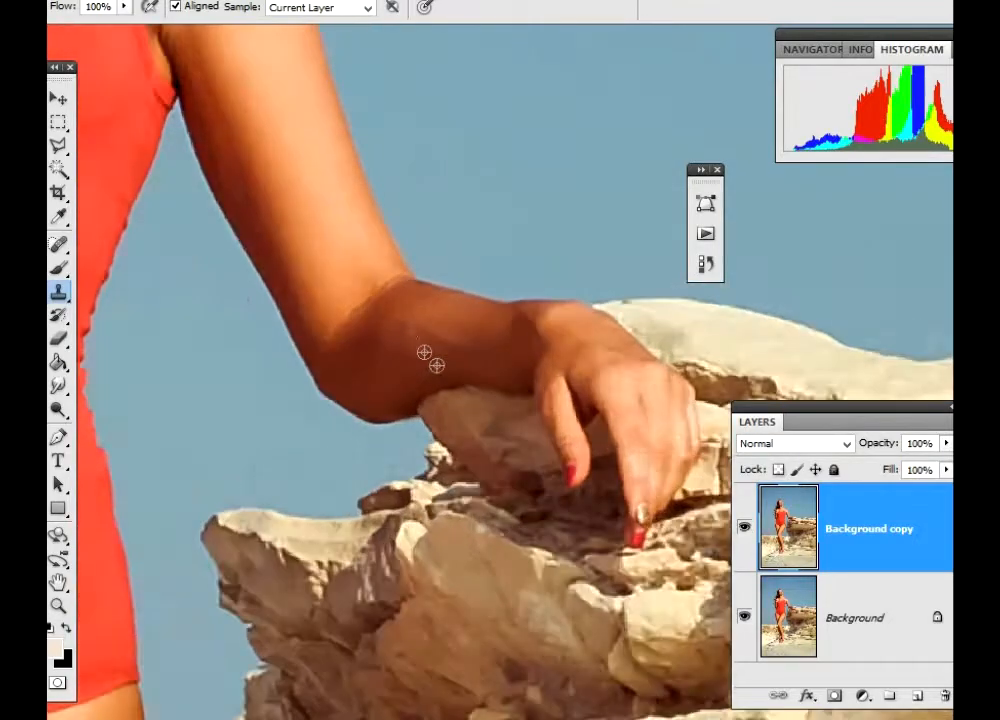
pyautogui.scroll(1, 437, 366)
pyautogui.moveTo(413, 312); pyautogui.dragTo(516, 123)
pyautogui.moveTo(398, 490); pyautogui.dragTo(665, 352)
pyautogui.scroll(1, 360, 258)
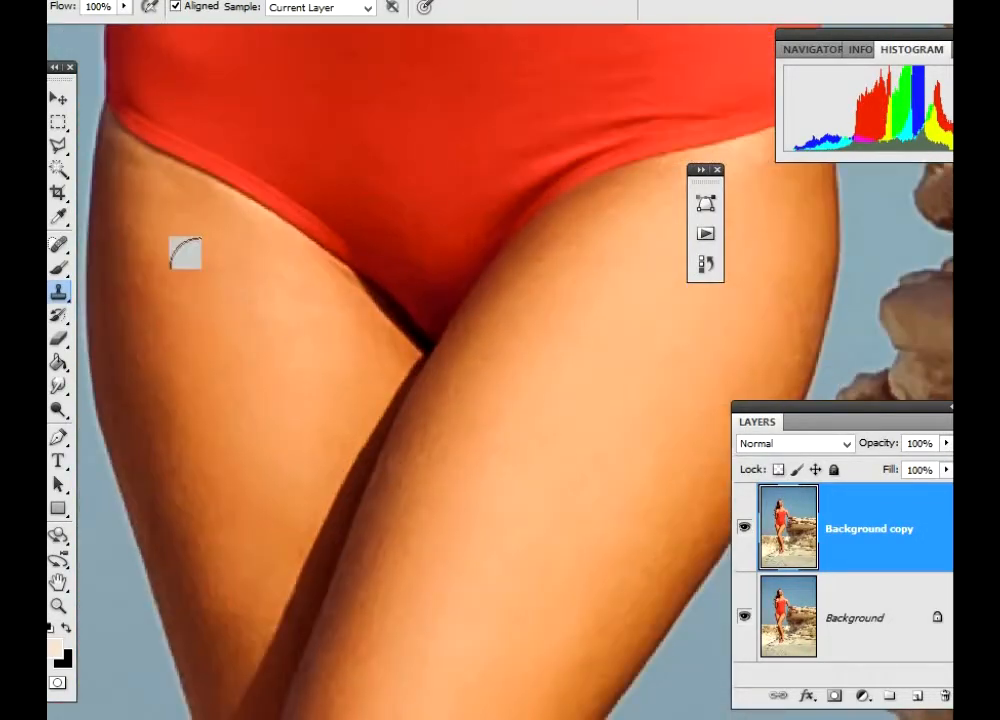
pyautogui.scroll(-1, 302, 357)
pyautogui.moveTo(299, 379); pyautogui.dragTo(223, 229)
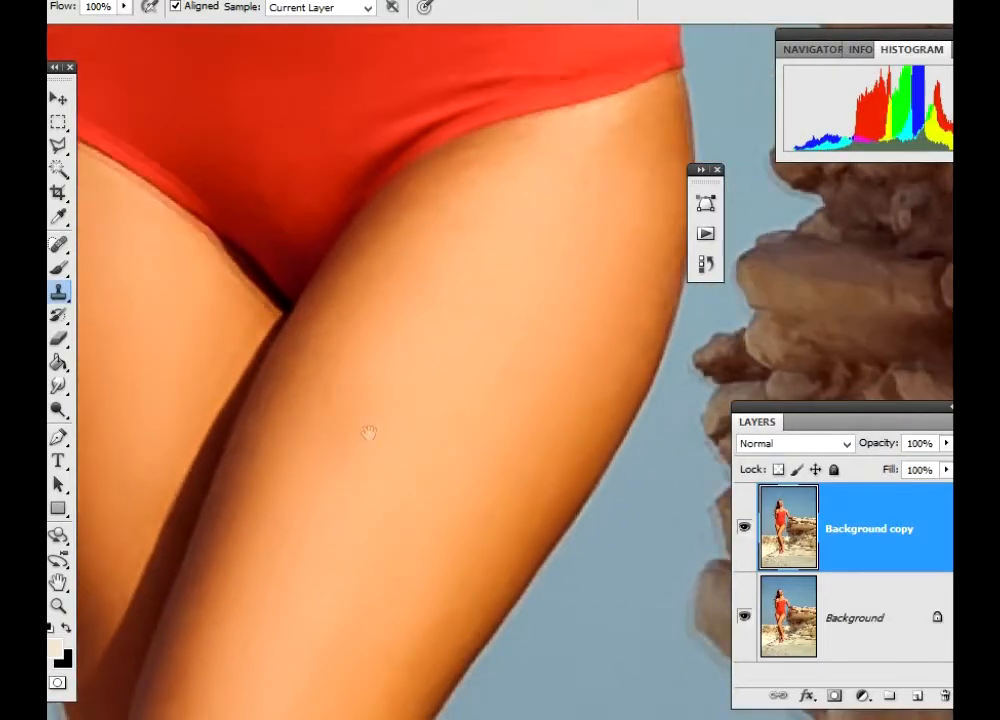
# Step: Lasso the front thigh down to the knee, clone its skin smooth inside the selection, and deselect
pyautogui.press('l')
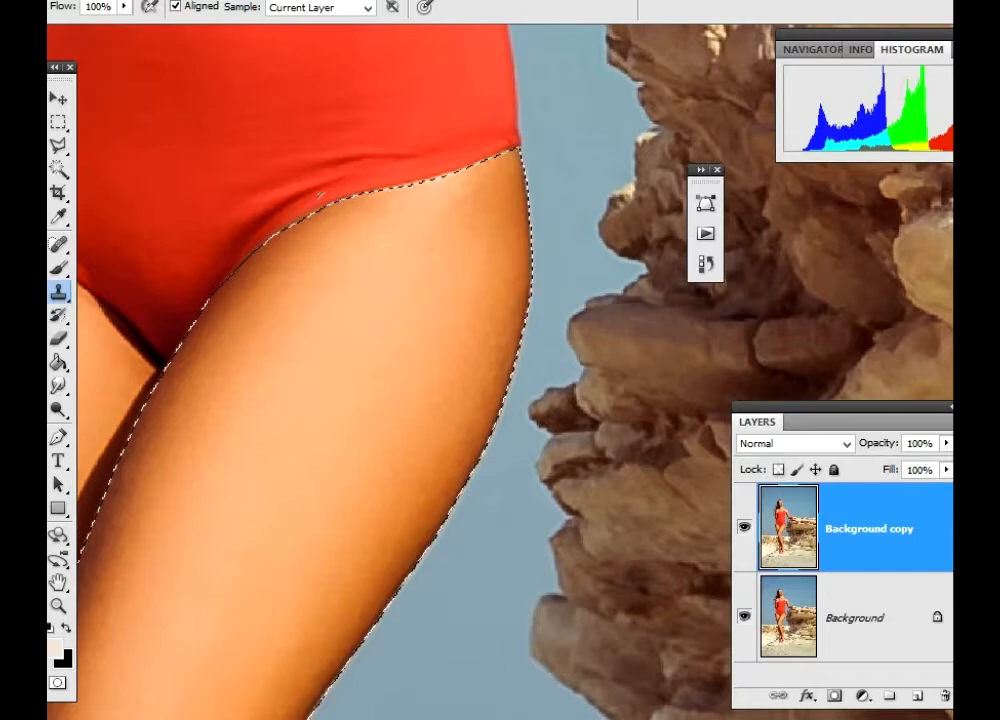
pyautogui.keyDown('alt'); pyautogui.click(482, 291); pyautogui.keyUp('alt')
pyautogui.moveTo(466, 193)
pyautogui.mouseDown()
pyautogui.moveTo(446, 286)
pyautogui.moveTo(459, 313)
pyautogui.mouseUp()
pyautogui.hotkey('ctrl', 'z')
pyautogui.keyDown('alt'); pyautogui.click(391, 535); pyautogui.keyUp('alt')
pyautogui.click(442, 530)
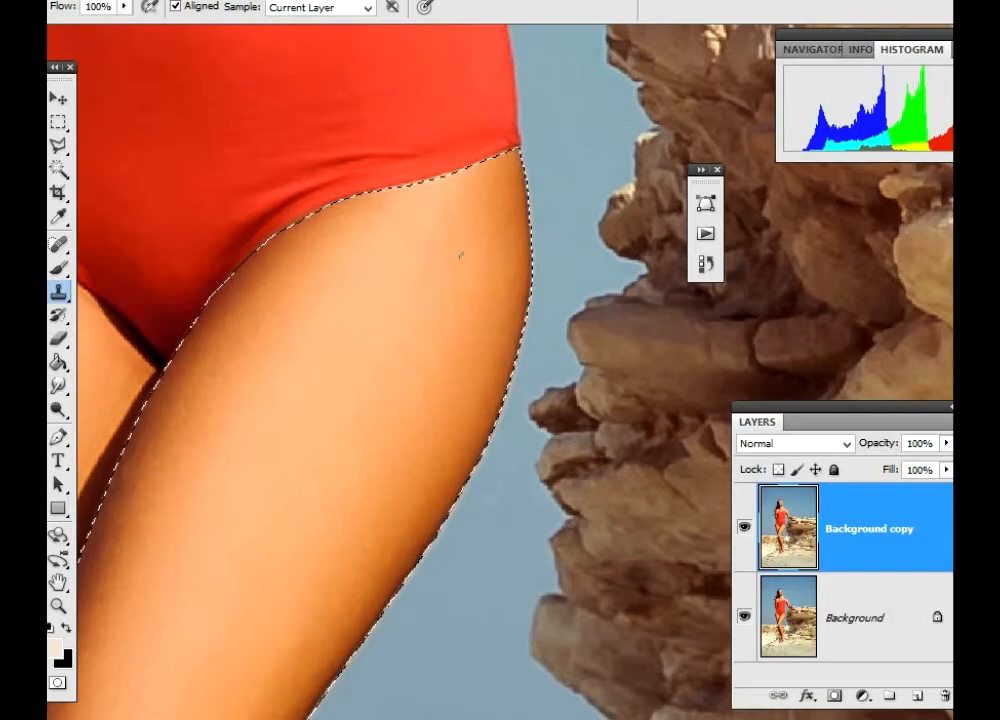
pyautogui.scroll(-2, 460, 252)
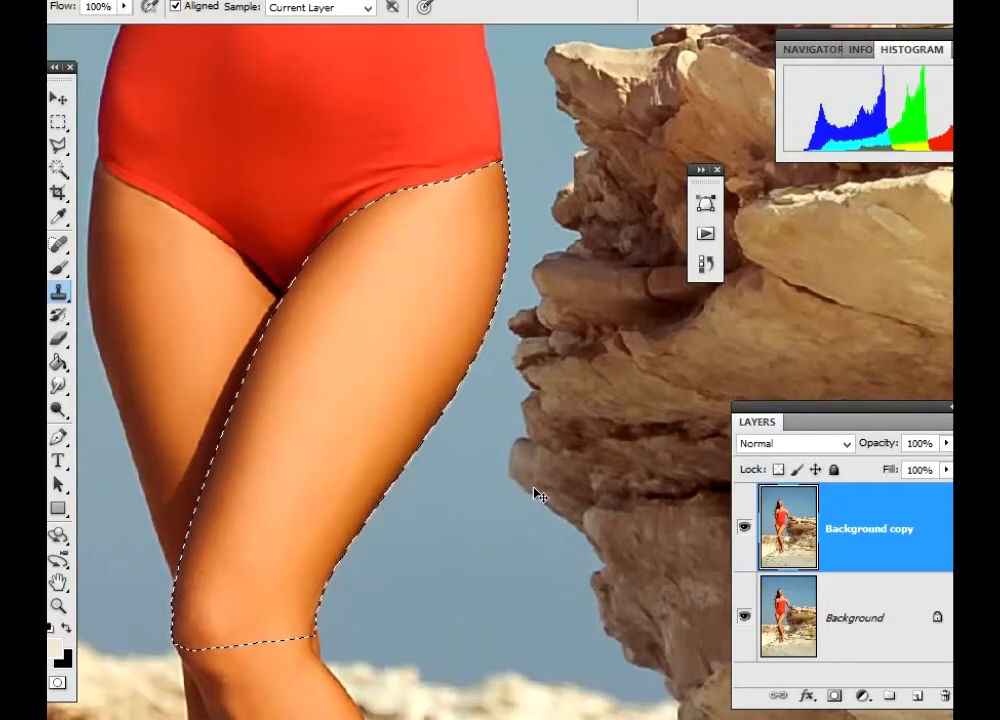
pyautogui.hotkey('ctrl', 'd')
# Step: Select the front lower leg from the knee down and smooth its skin with the Clone Stamp
pyautogui.moveTo(408, 610); pyautogui.dragTo(412, 170)
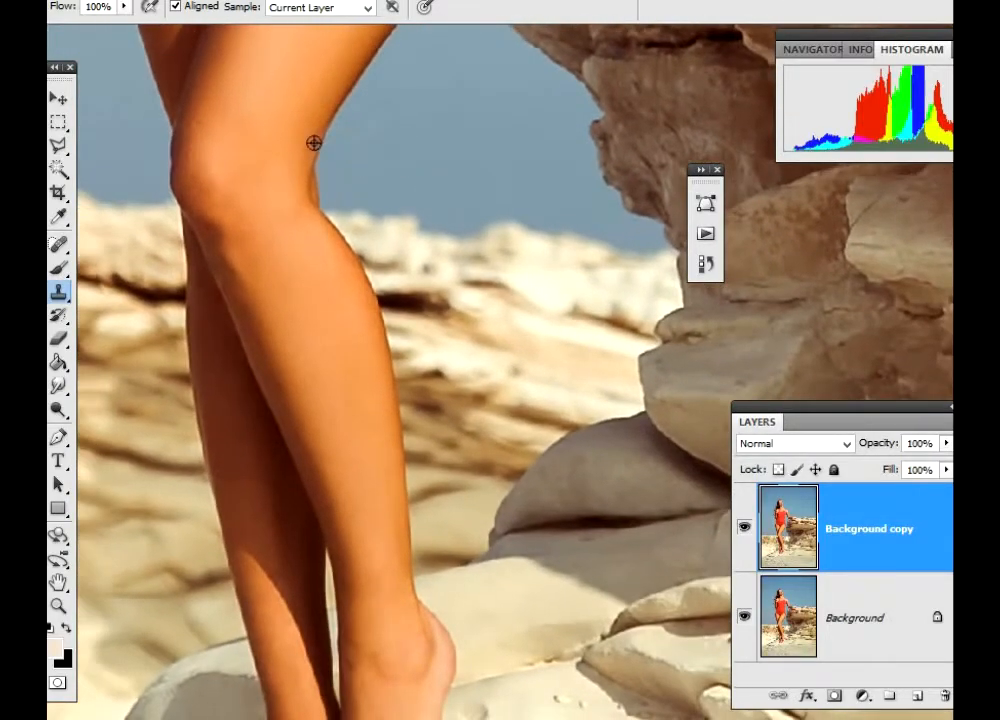
pyautogui.scroll(1, 314, 142)
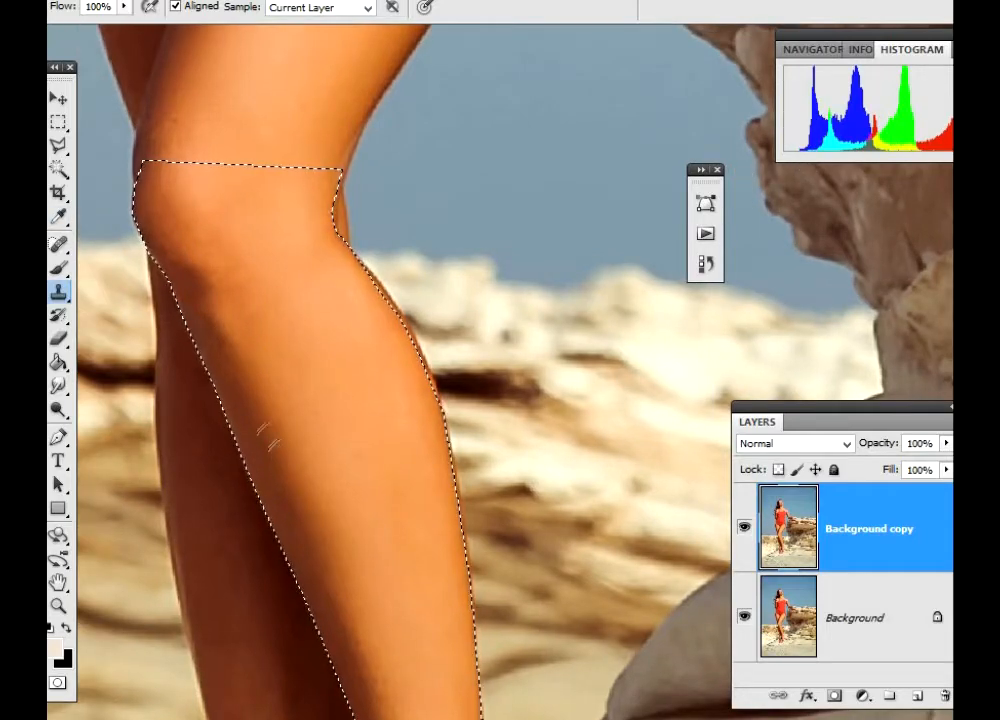
pyautogui.scroll(-2, 290, 238)
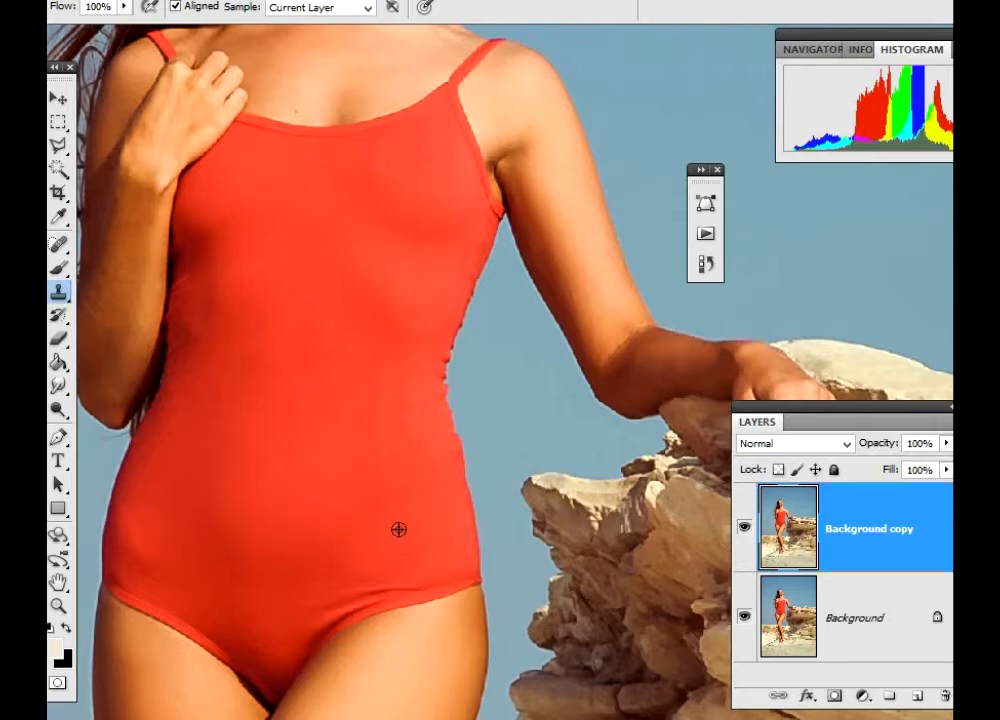
# Step: Smooth the fabric folds of the red swimsuit with the Clone Stamp, comparing against the original by toggling the copy layer
pyautogui.keyDown('alt'); pyautogui.click(237, 527); pyautogui.keyUp('alt')
pyautogui.click(744, 529)
pyautogui.click(744, 529)
pyautogui.scroll(-1, 465, 424)
pyautogui.moveTo(462, 424); pyautogui.dragTo(420, 482)
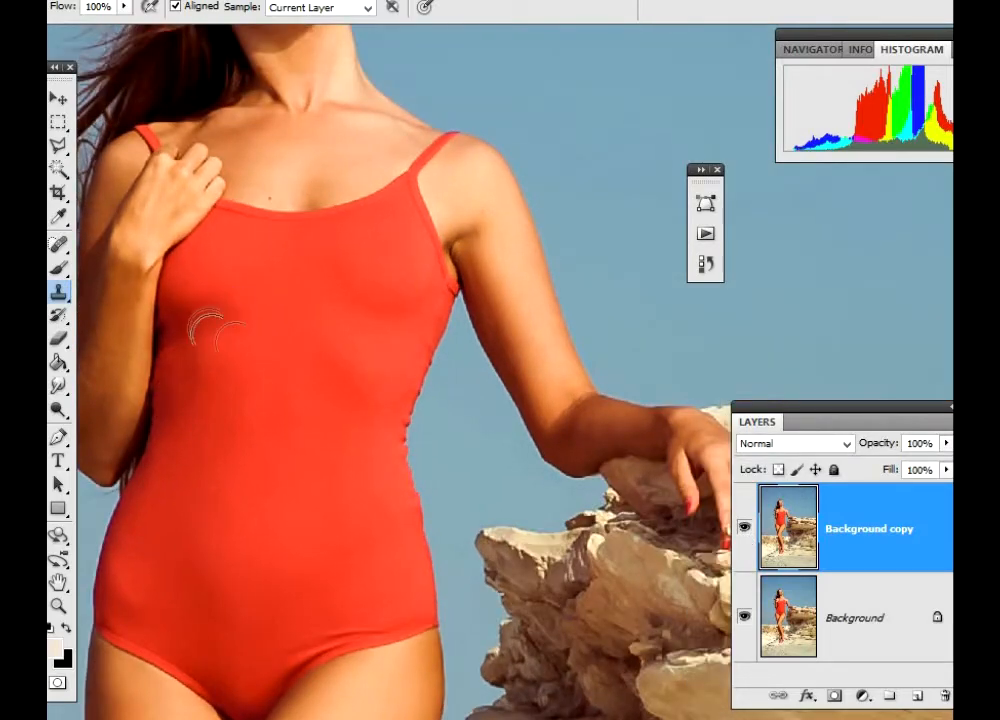
pyautogui.click(744, 529)
pyautogui.click(745, 530)
# Step: In the Liquify filter, freeze-mask the arm resting on the rock and the rock edge beside the waist and hip
pyautogui.click(71, 92)
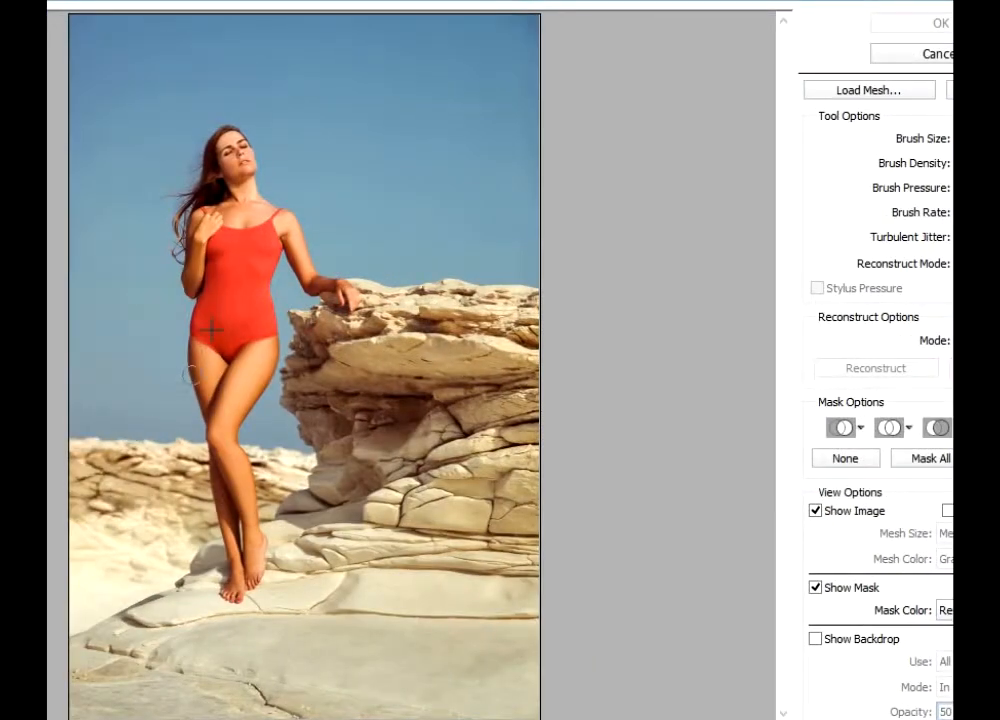
pyautogui.hotkey('ctrl', '+')
pyautogui.moveTo(128, 181); pyautogui.dragTo(333, 358)
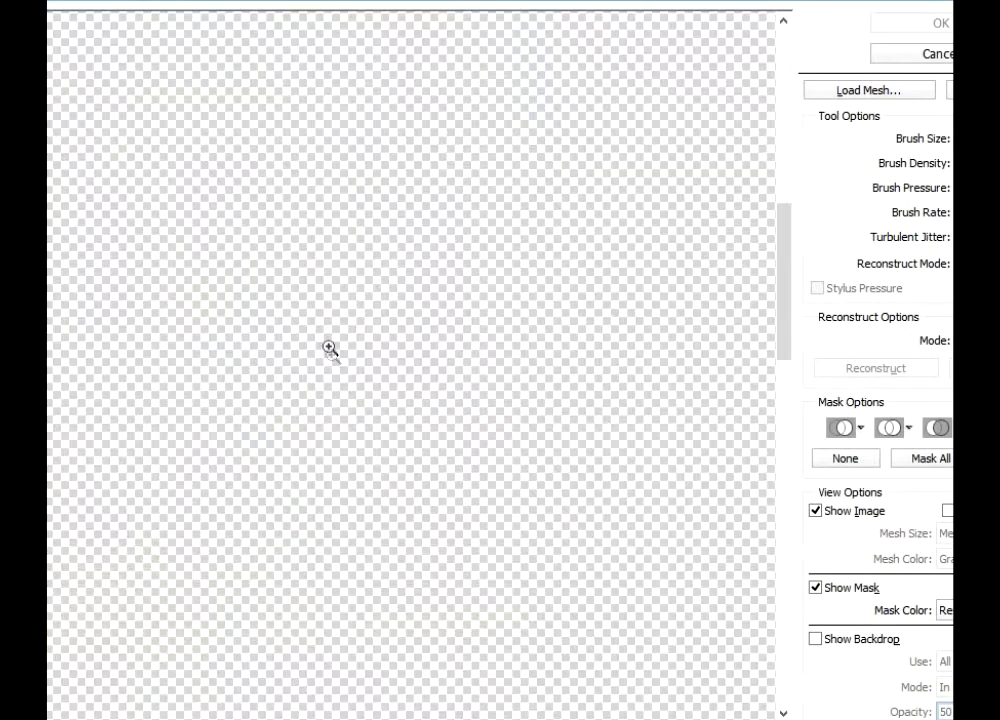
pyautogui.moveTo(524, 203)
pyautogui.mouseDown()
pyautogui.moveTo(603, 400)
pyautogui.moveTo(648, 355)
pyautogui.moveTo(648, 458)
pyautogui.moveTo(534, 531)
pyautogui.moveTo(506, 250)
pyautogui.mouseUp()
pyautogui.scroll(5, 600, 340)
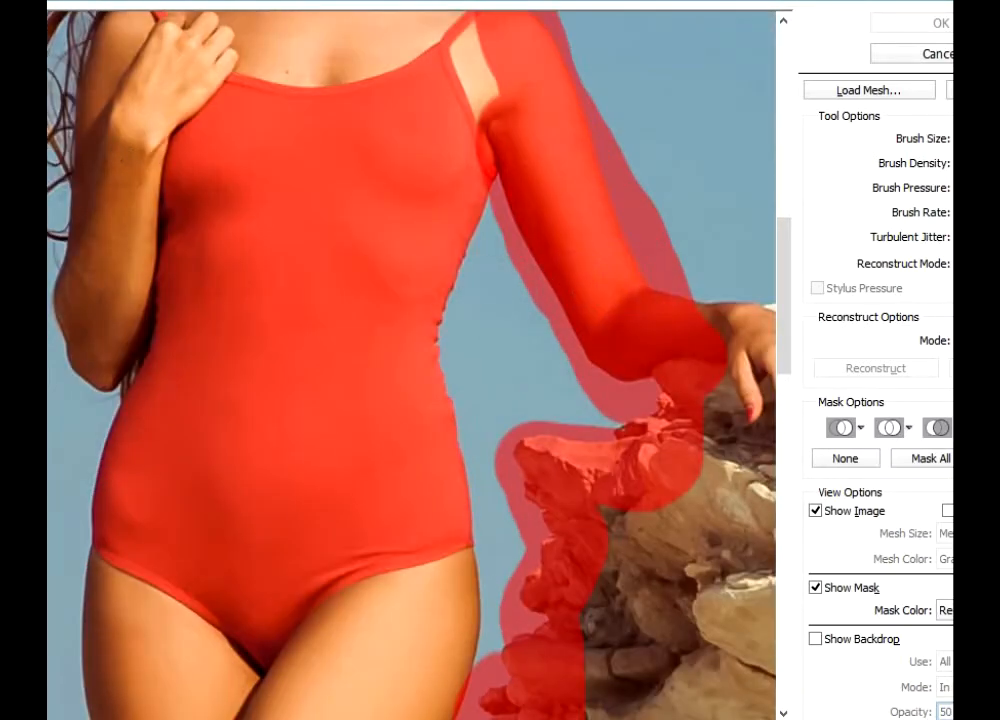
# Step: Push the waist inward beside the frozen arm in Liquify, apply the filter, and compare with the original by toggling the copy layer
pyautogui.moveTo(492, 382); pyautogui.dragTo(487, 299)
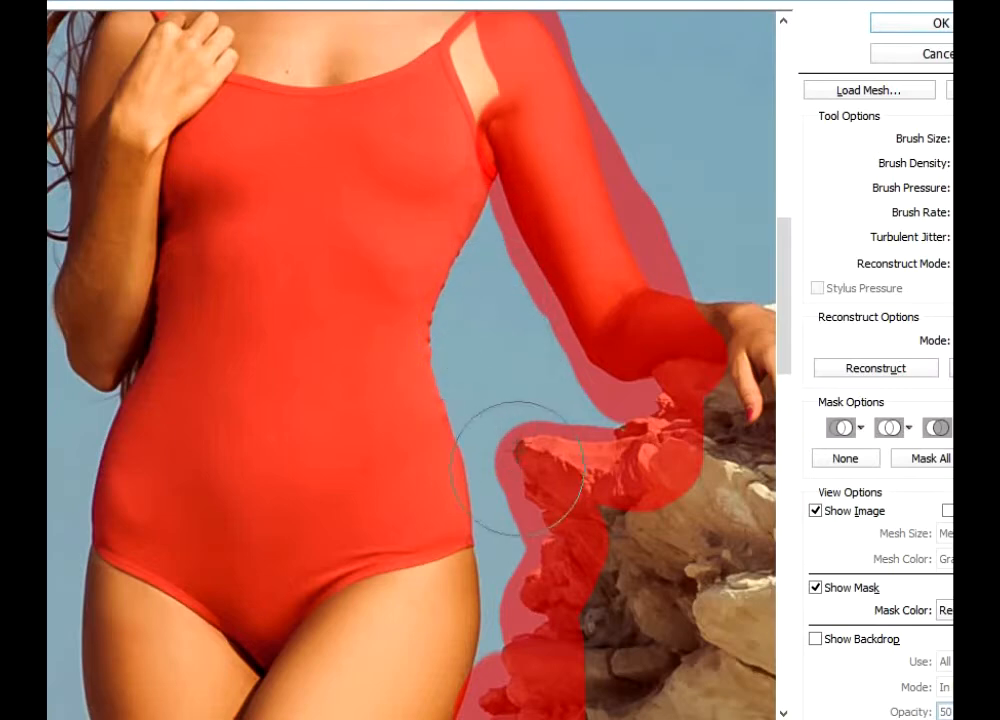
pyautogui.scroll(-1, 540, 425)
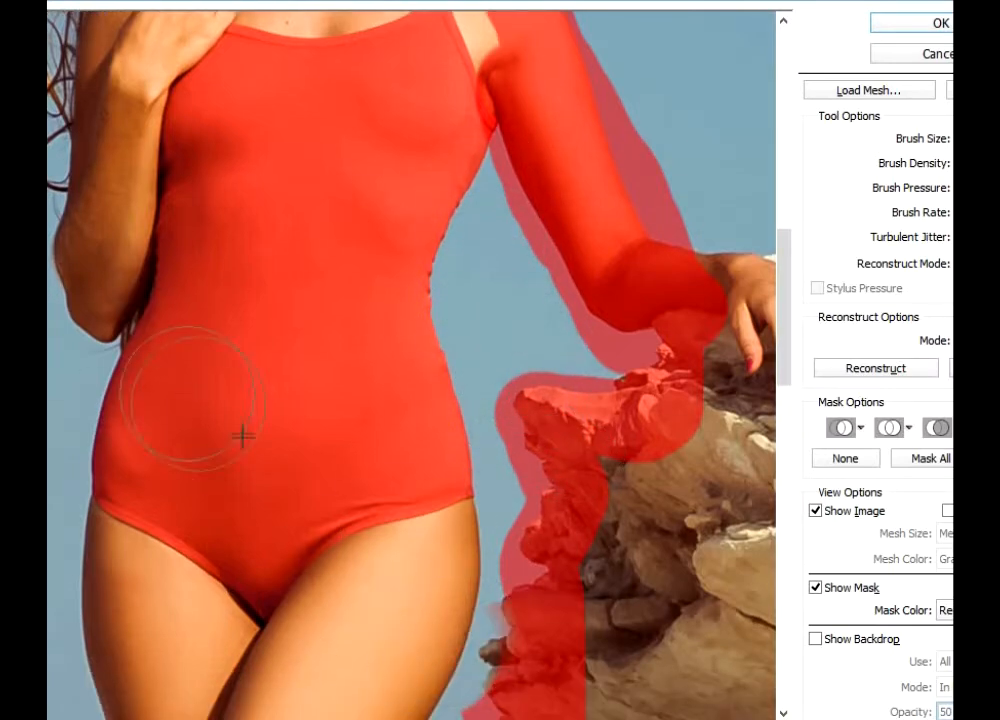
pyautogui.scroll(-1, 565, 465)
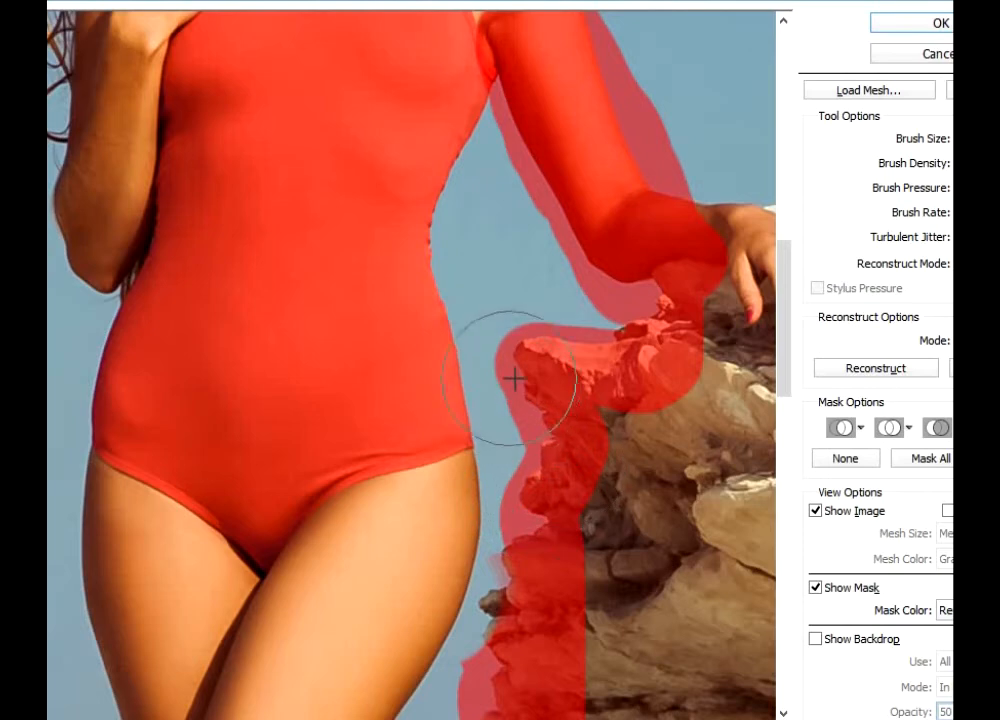
pyautogui.scroll(1, 505, 345)
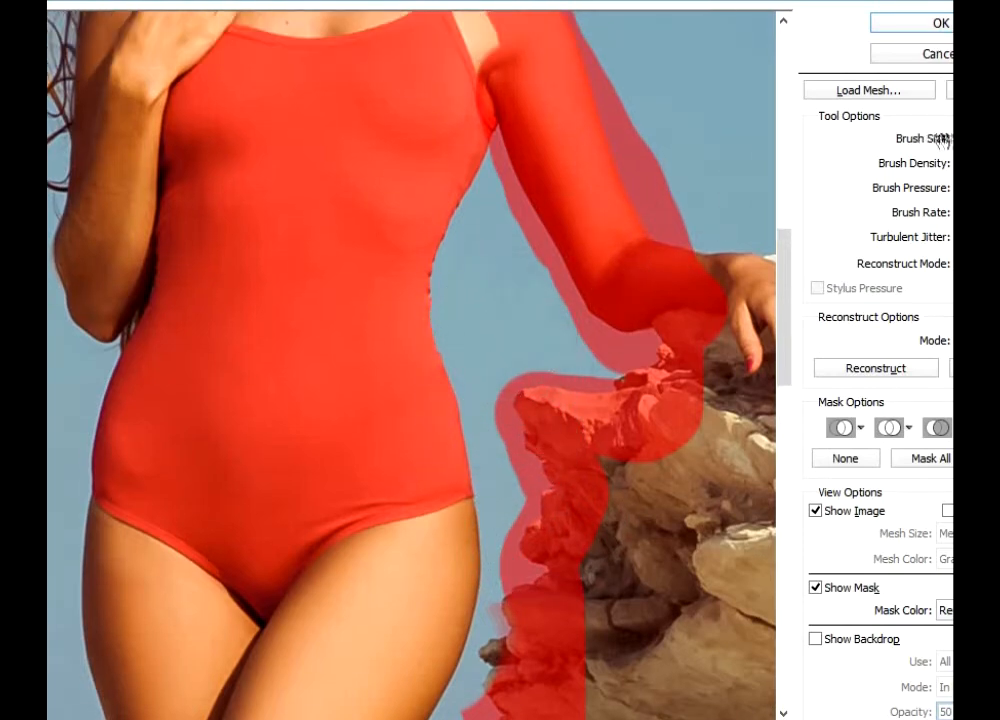
pyautogui.moveTo(357, 140); pyautogui.dragTo(622, 372)
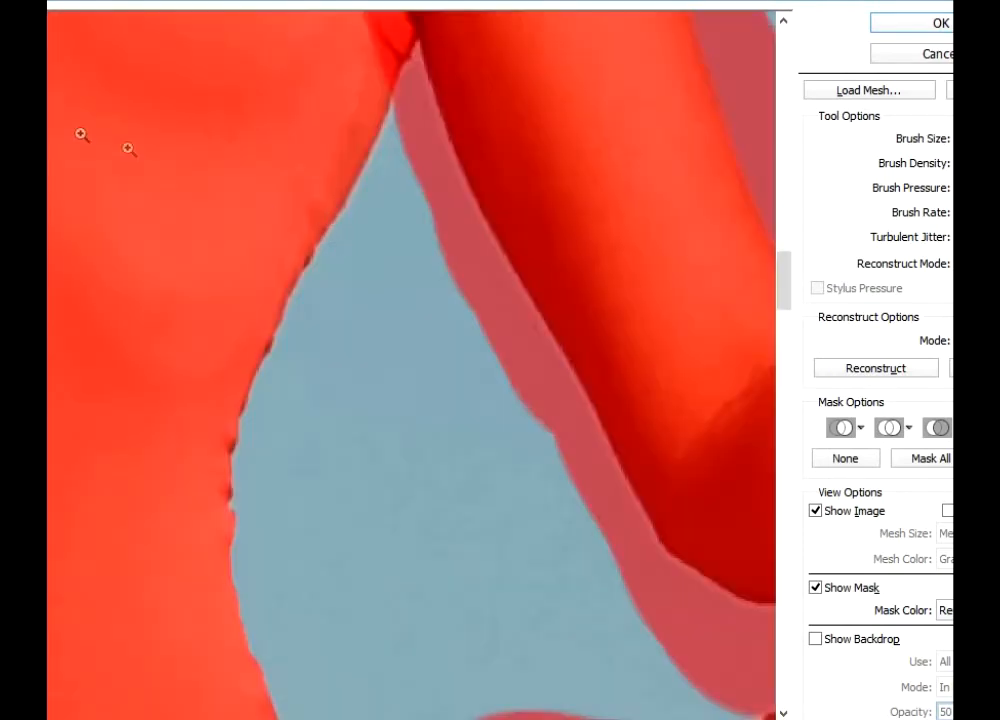
pyautogui.moveTo(908, 140); pyautogui.dragTo(822, 159)
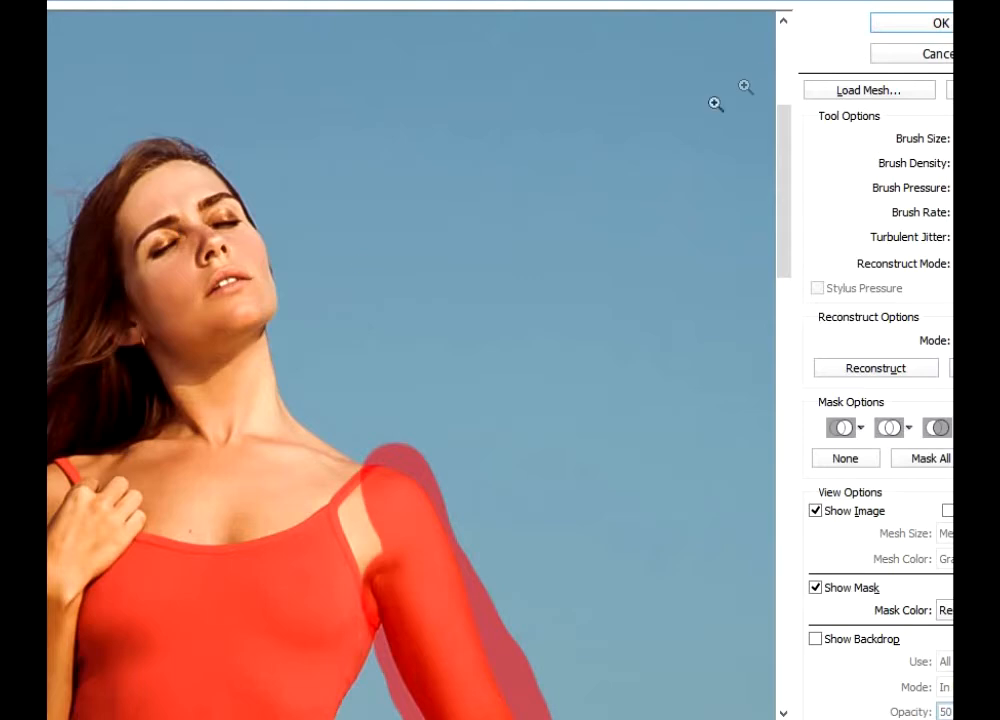
pyautogui.click(886, 30)
pyautogui.click(747, 530)
pyautogui.click(747, 530)
# Step: Clean up the jagged swimsuit edge along the reshaped waist with the Clone Stamp
pyautogui.scroll(-2, 458, 404)
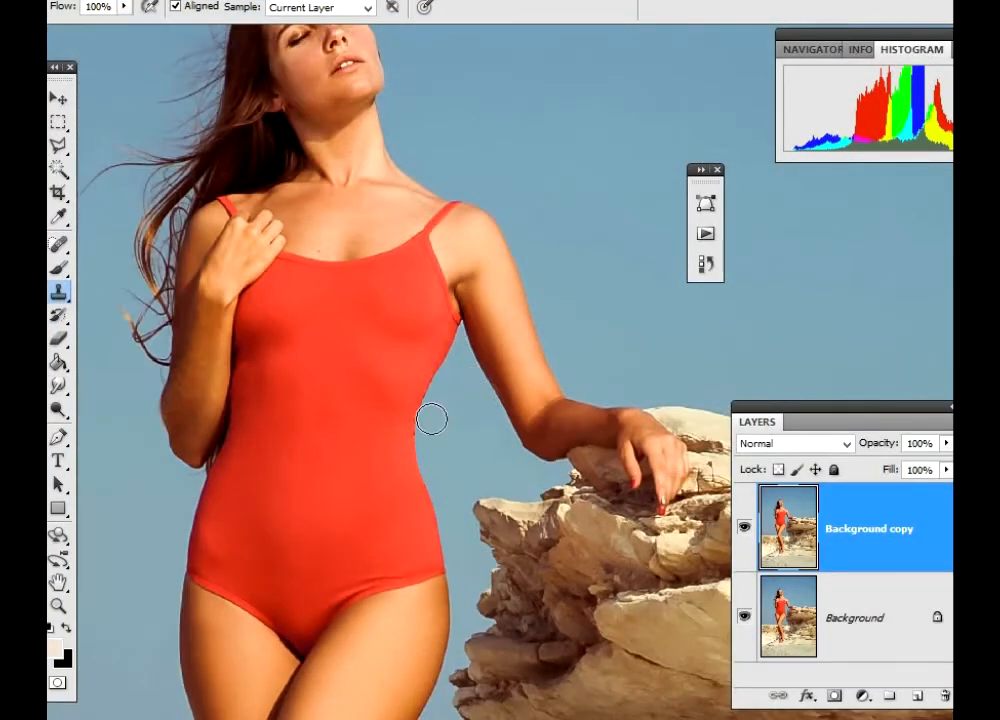
pyautogui.scroll(4, 481, 402)
pyautogui.scroll(-2, 310, 470)
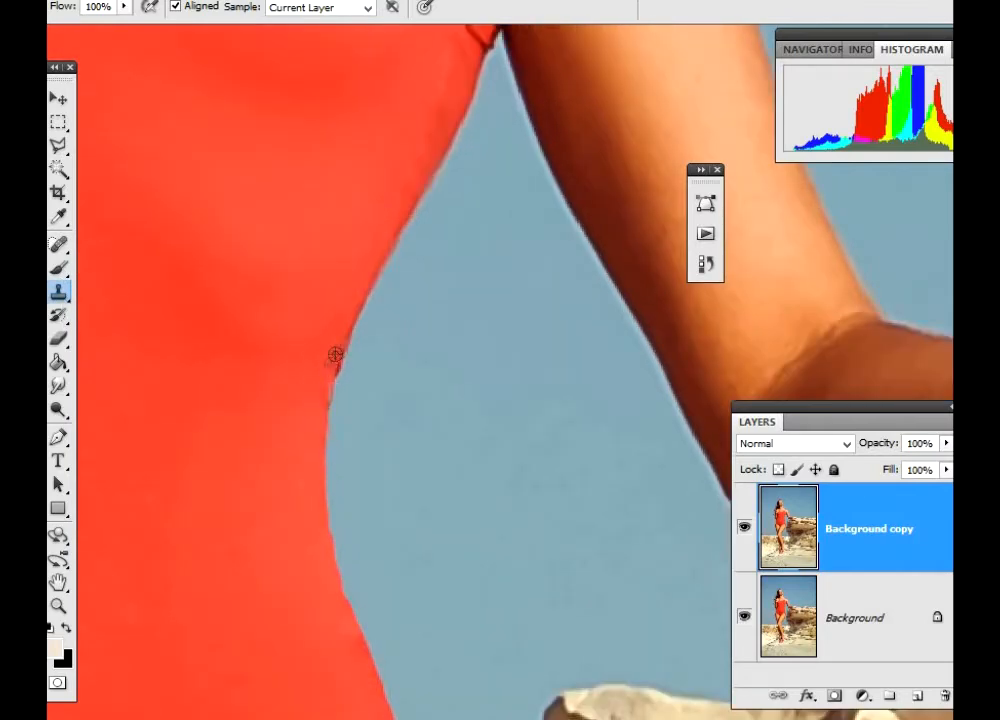
pyautogui.scroll(-3, 380, 427)
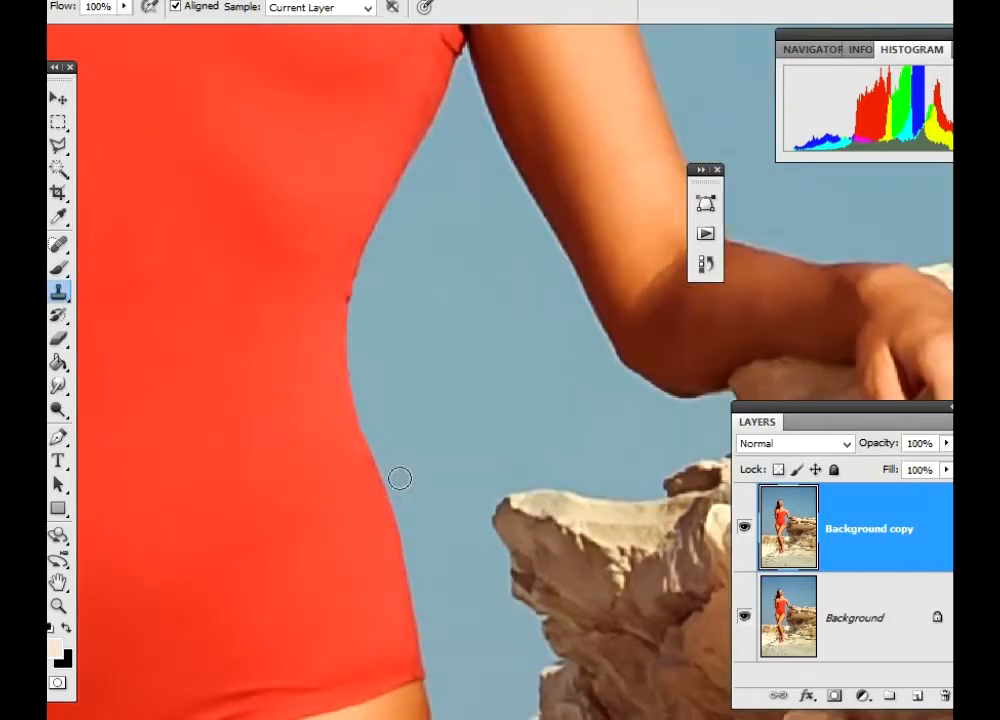
# Step: Smooth the skin of the bent forearm with the Clone Stamp and compare with the original by toggling the copy layer
pyautogui.scroll(4, 200, 290)
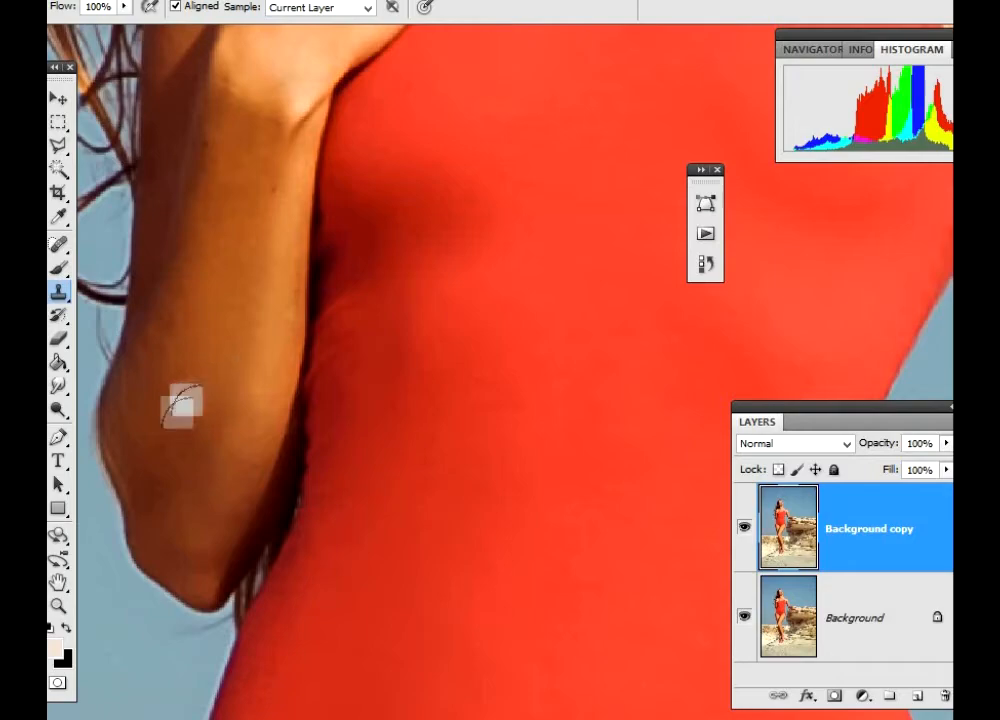
pyautogui.scroll(-1, 256, 310)
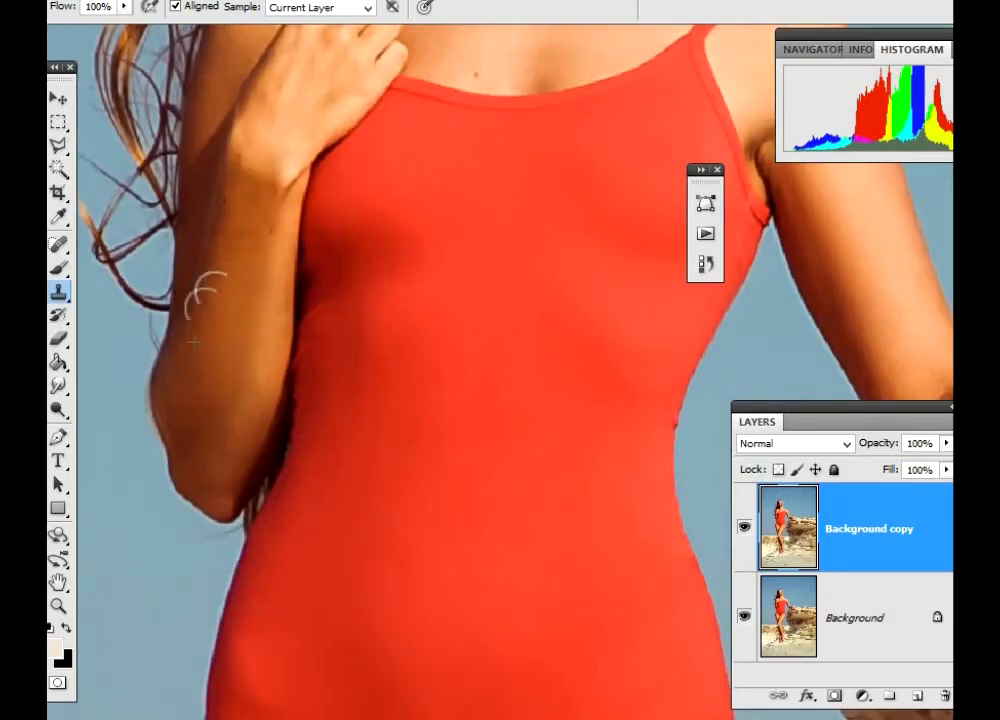
pyautogui.scroll(1, 200, 296)
pyautogui.click(743, 527)
pyautogui.click(743, 527)
pyautogui.scroll(-2, 405, 420)
pyautogui.scroll(-4, 424, 377)
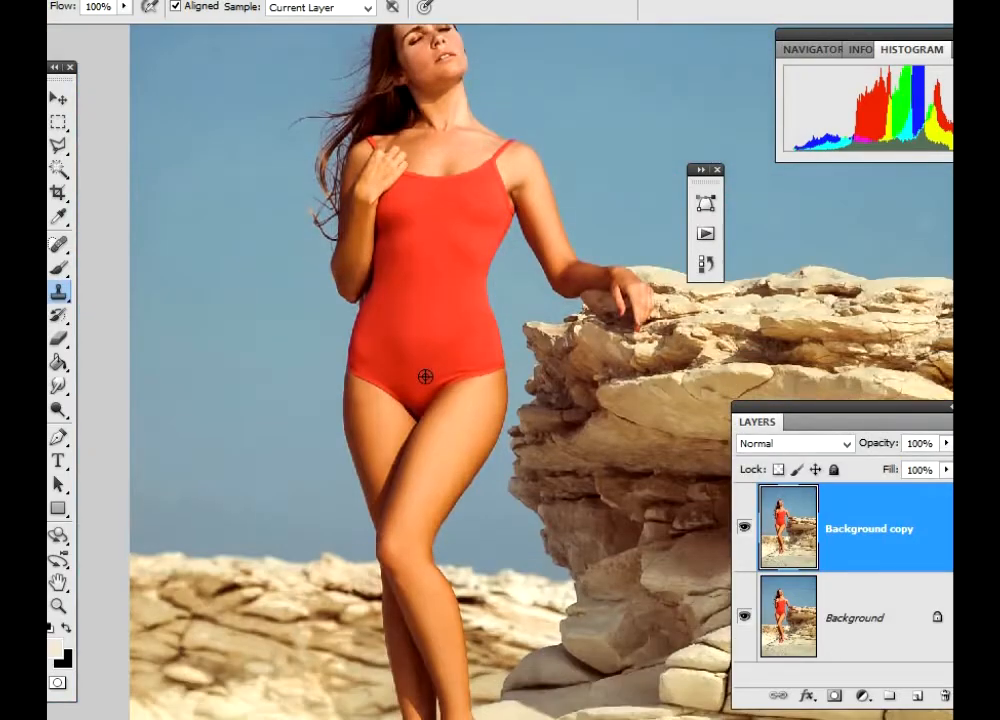
# Step: Duplicate the retouched layer, marquee-select the picture from the hips down, stretch it slightly downward to lengthen the legs, and deselect
pyautogui.moveTo(444, 428); pyautogui.dragTo(361, 381)
pyautogui.moveTo(897, 562); pyautogui.dragTo(917, 695)
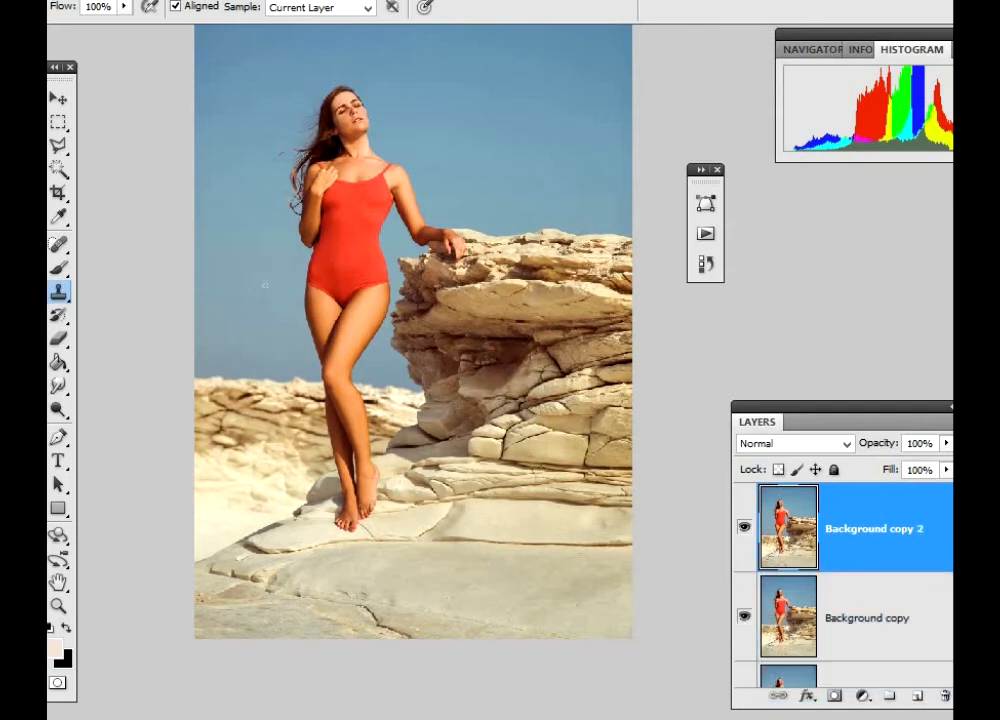
pyautogui.press('m')
pyautogui.moveTo(640, 277); pyautogui.dragTo(170, 645)
pyautogui.hotkey('ctrl', 't')
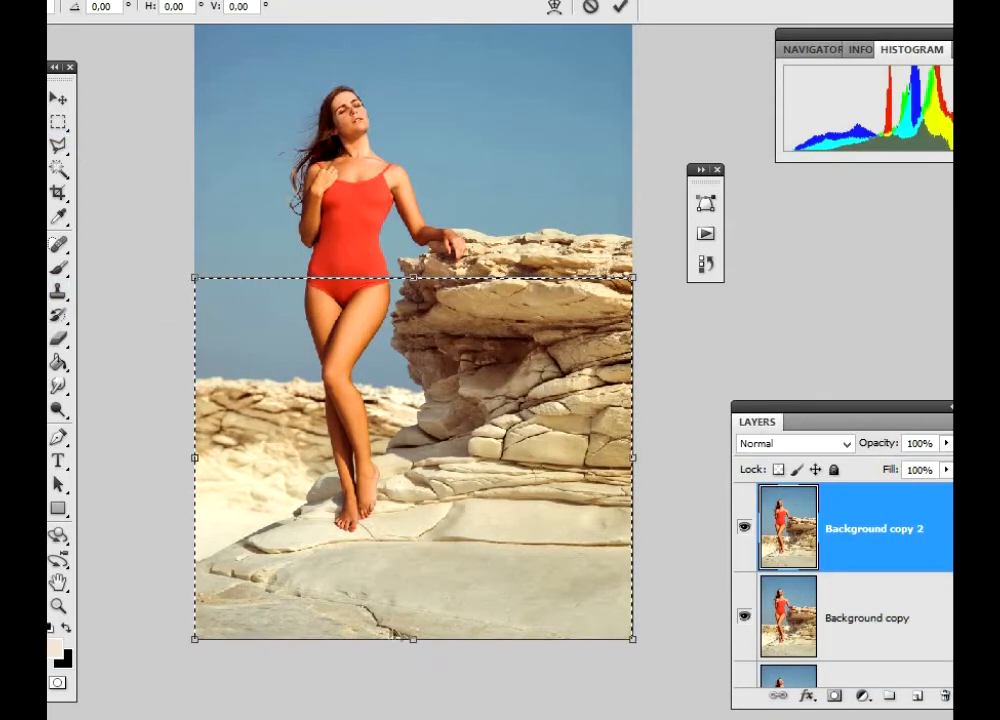
pyautogui.moveTo(413, 640); pyautogui.dragTo(401, 663)
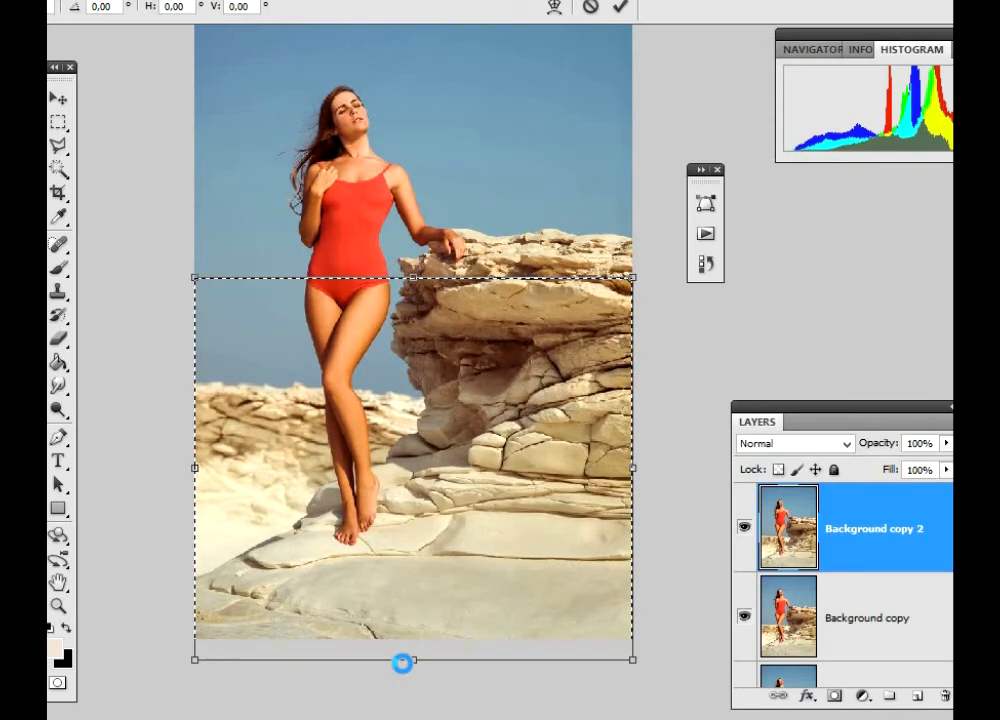
pyautogui.press('Return')
pyautogui.hotkey('ctrl', 'd')
pyautogui.click(742, 530)
pyautogui.click(742, 530)
pyautogui.scroll(2, 380, 520)
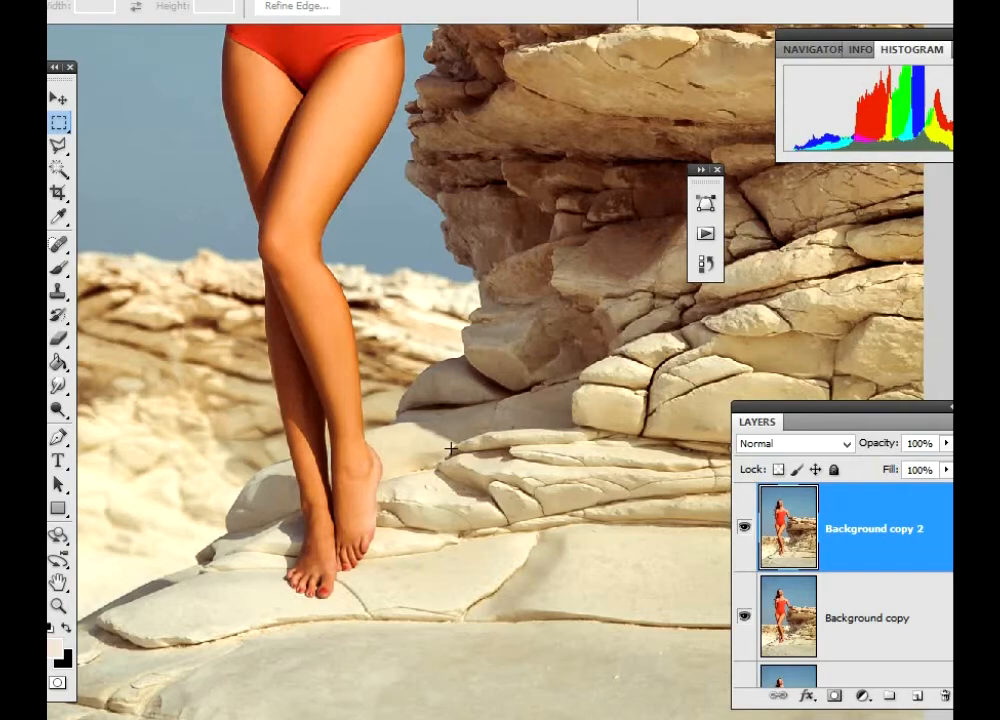
pyautogui.scroll(-2, 451, 450)
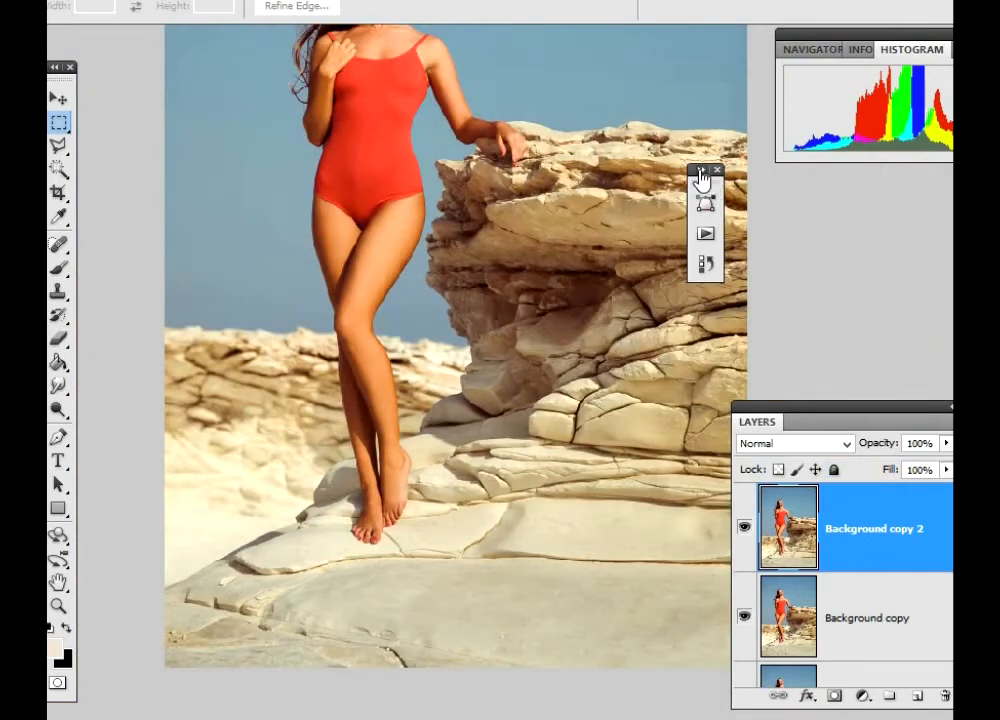
# Step: Run the ХДР action, limit its 30% opacity layer mainly to the rocks with the mask, and merge it into the layer below
pyautogui.click(703, 171)
pyautogui.scroll(-3, 820, 292)
pyautogui.click(835, 356)
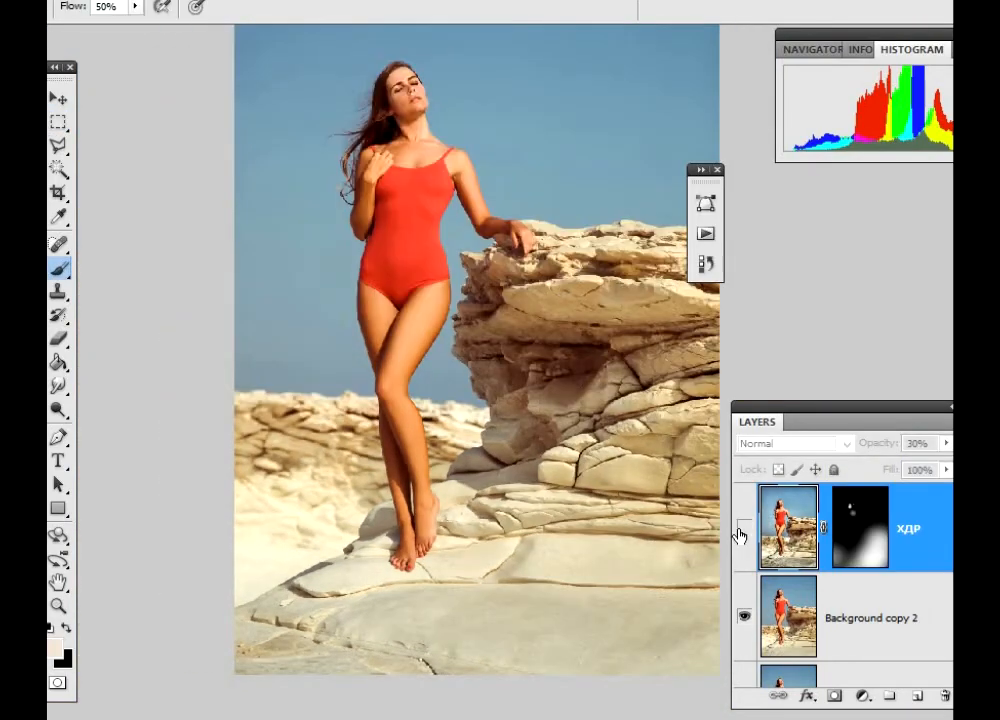
pyautogui.click(741, 529)
pyautogui.moveTo(531, 505); pyautogui.dragTo(437, 540)
pyautogui.hotkey('ctrl', 'e')
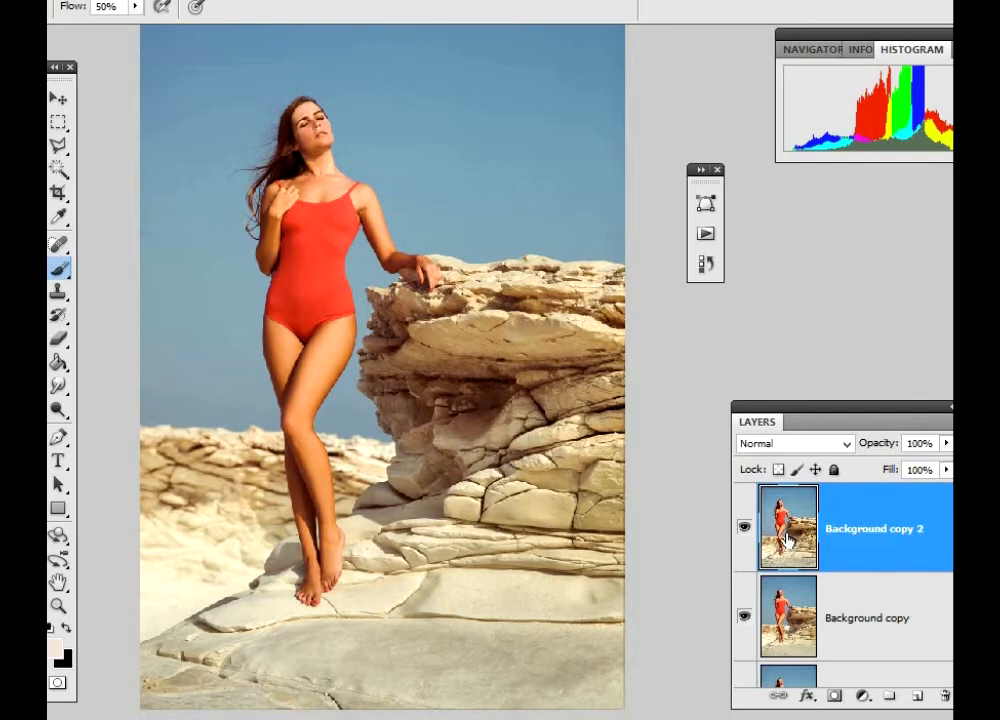
# Step: Run the Гламурчик action and compare its effect by toggling the Гламурчик group's visibility
pyautogui.click(701, 170)
pyautogui.click(805, 329)
pyautogui.click(844, 386)
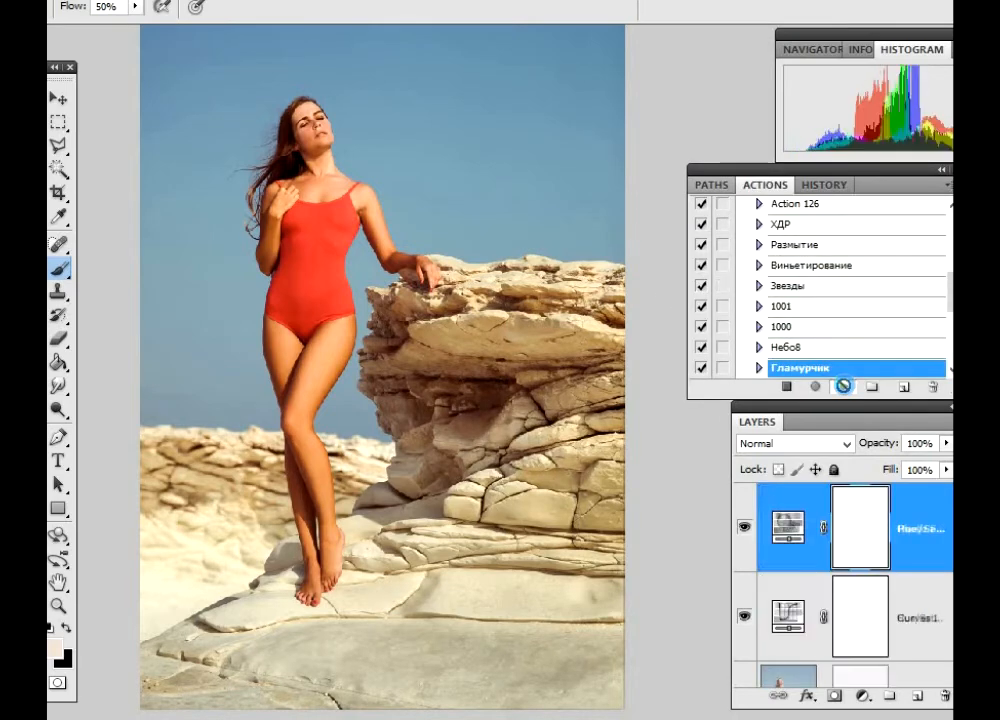
pyautogui.doubleClick(896, 186)
pyautogui.click(744, 617)
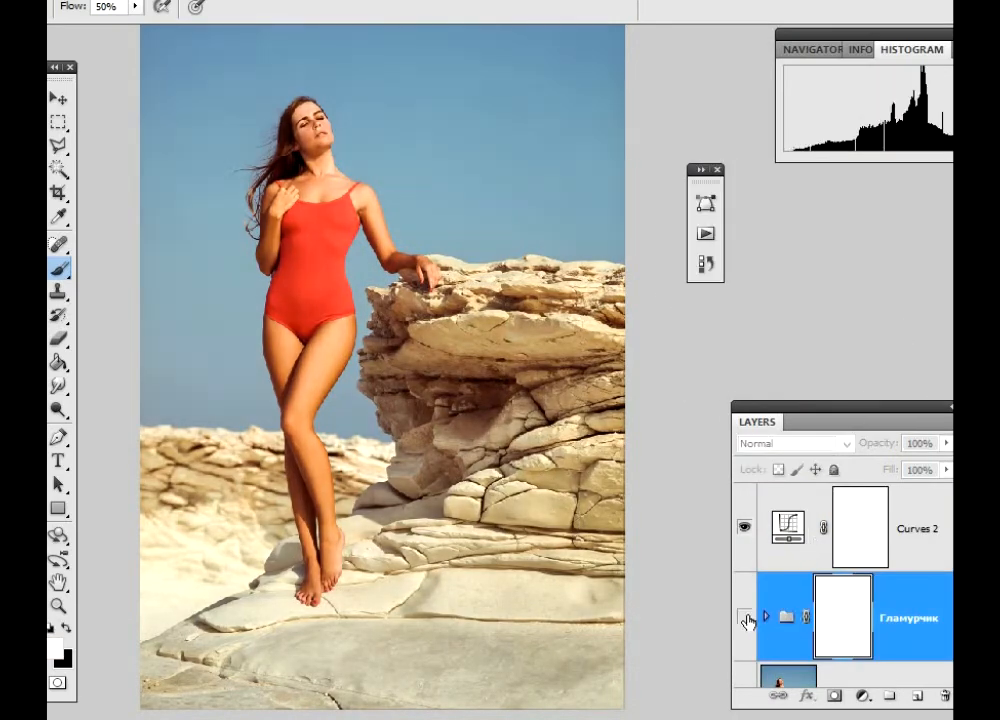
pyautogui.click(744, 617)
pyautogui.scroll(1, 739, 543)
pyautogui.scroll(-2, 606, 426)
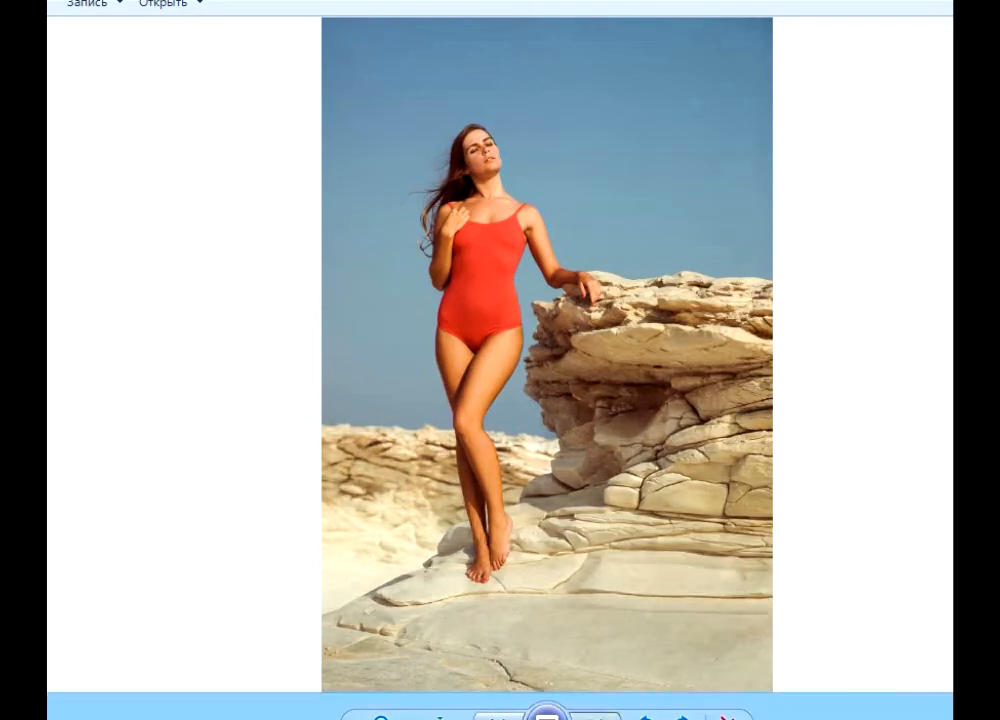
# Step: Switch to Windows Photo Viewer and compare the original, intermediate and final versions of the portrait
pyautogui.press('Right')
pyautogui.press('Left')
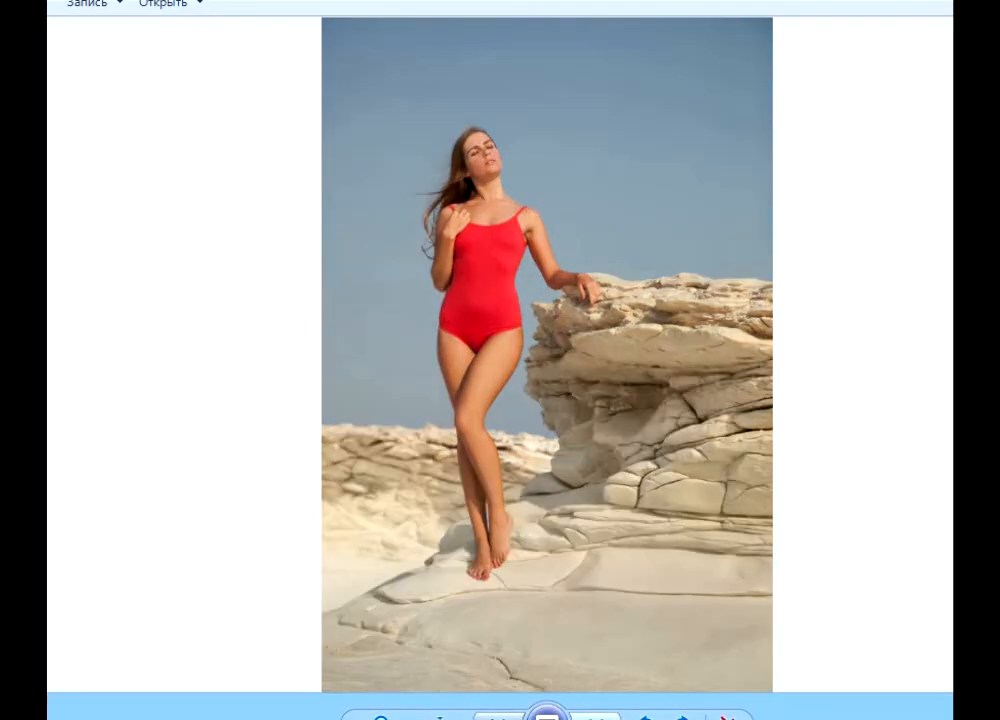
pyautogui.press('Right')
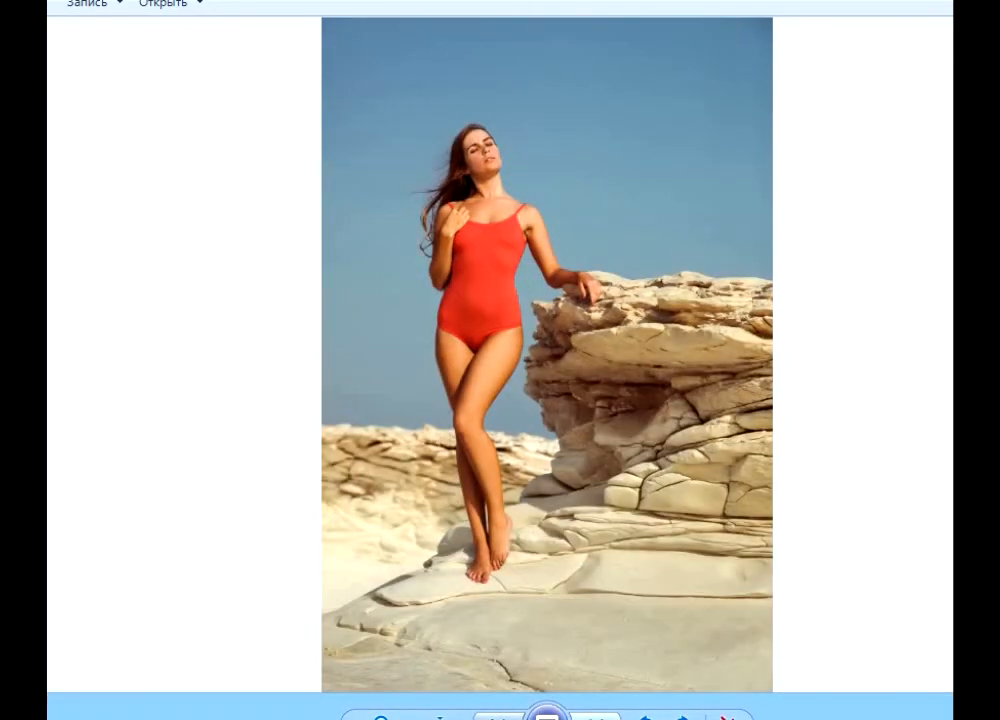
pyautogui.press('Right')
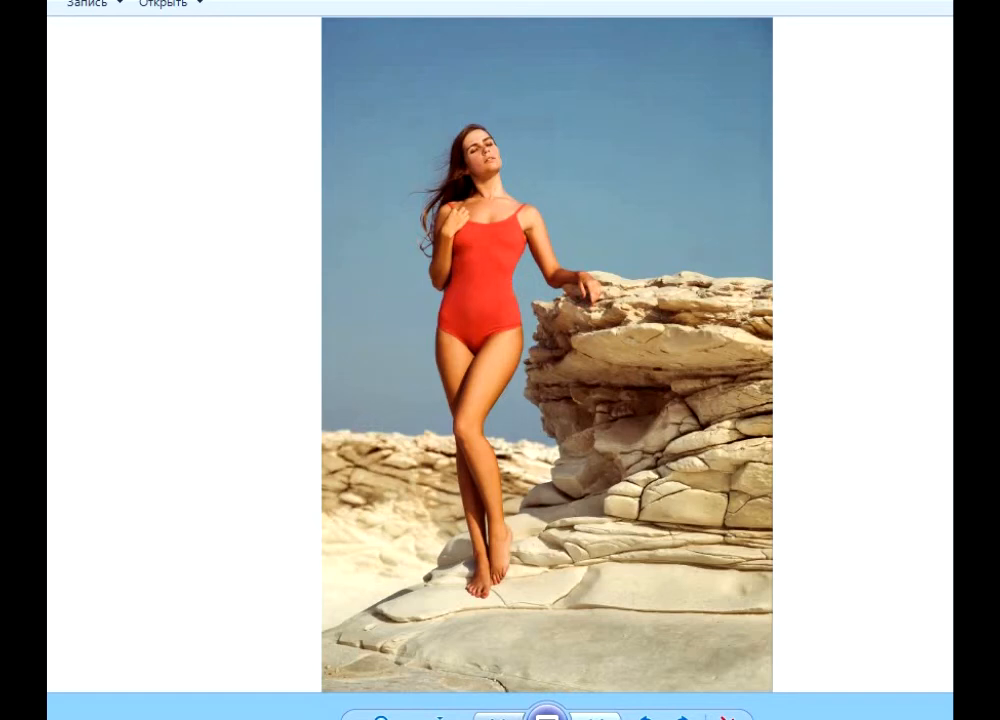
pyautogui.press('Left')
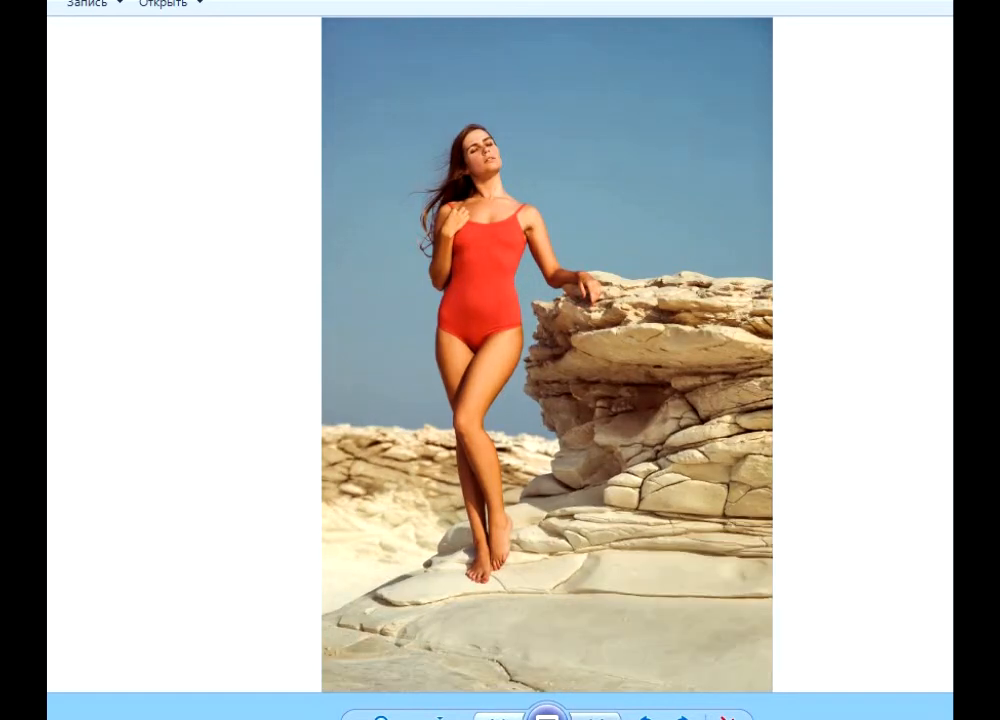
pyautogui.press('Right')
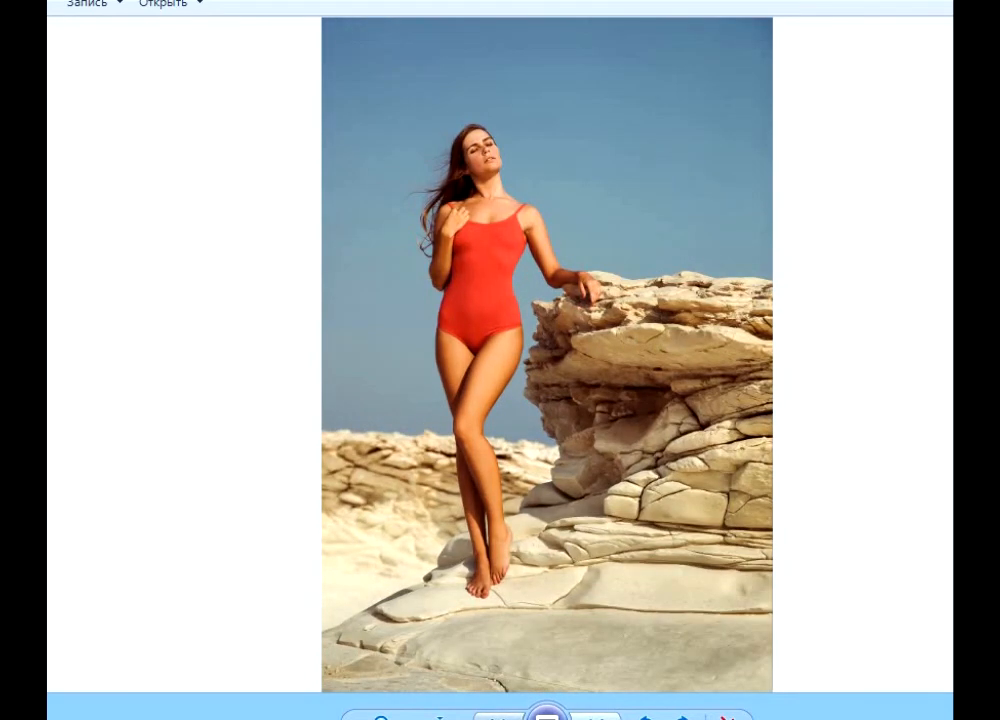